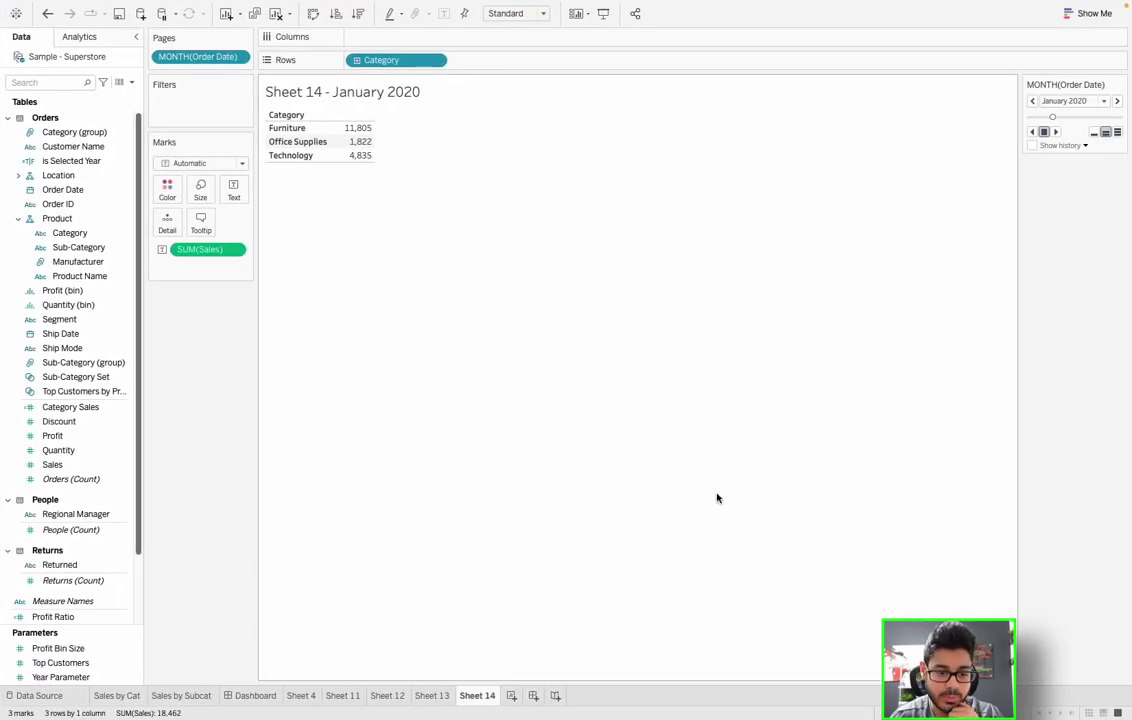
Step: Create a new dashboard with Sales by Cat and Sales by Subcat placed side by side
left_click(533, 696)
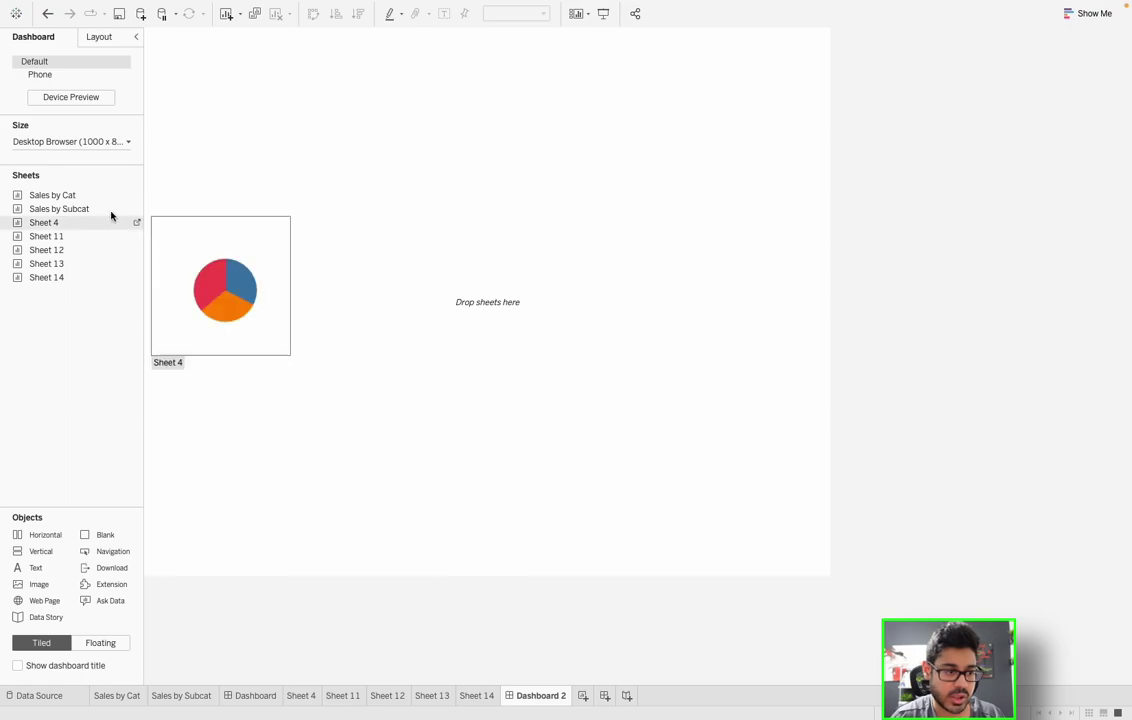
left_click_drag(65, 196, 270, 180)
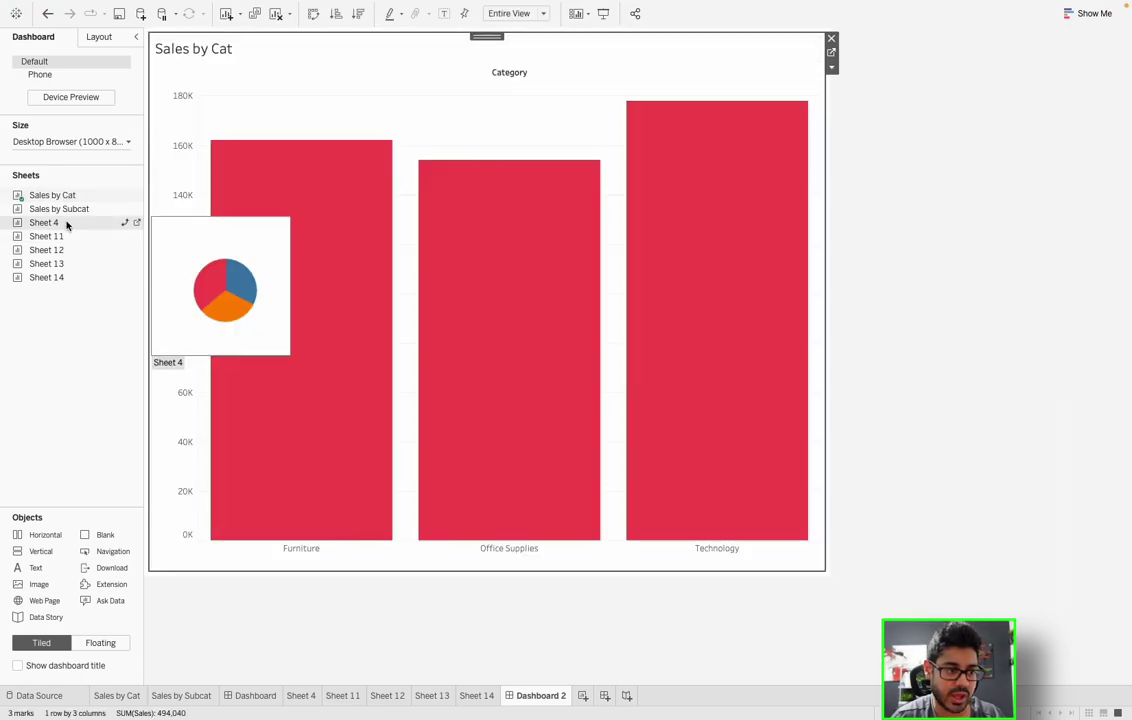
left_click_drag(64, 212, 735, 212)
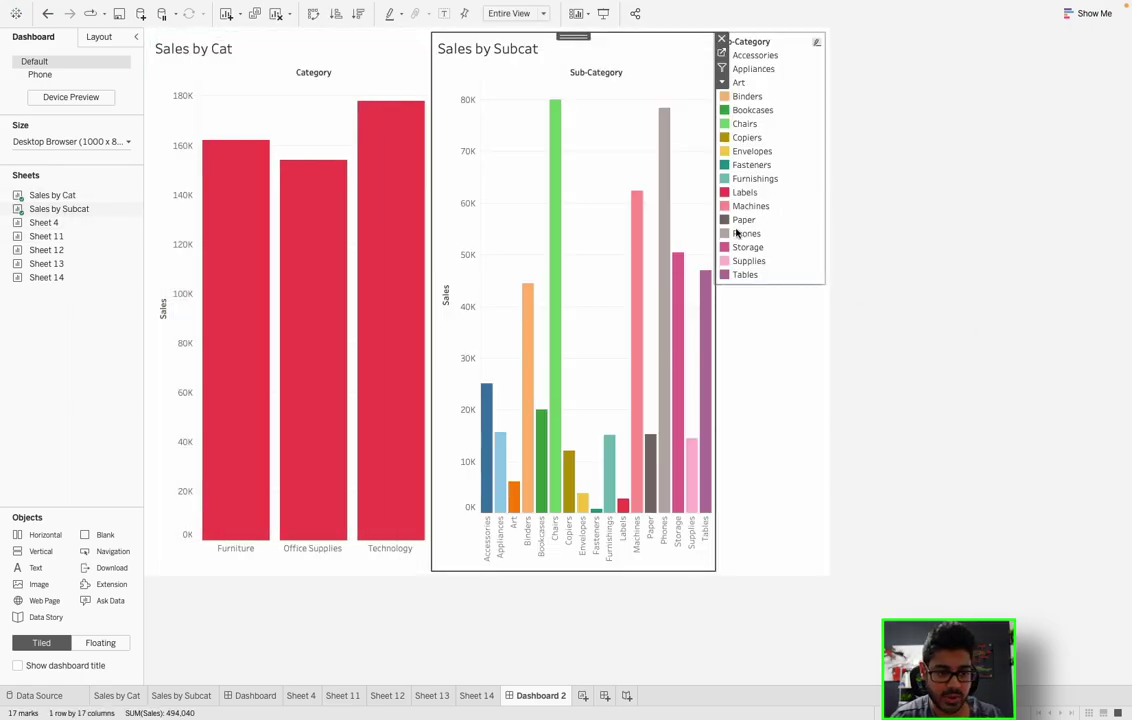
left_click(985, 291)
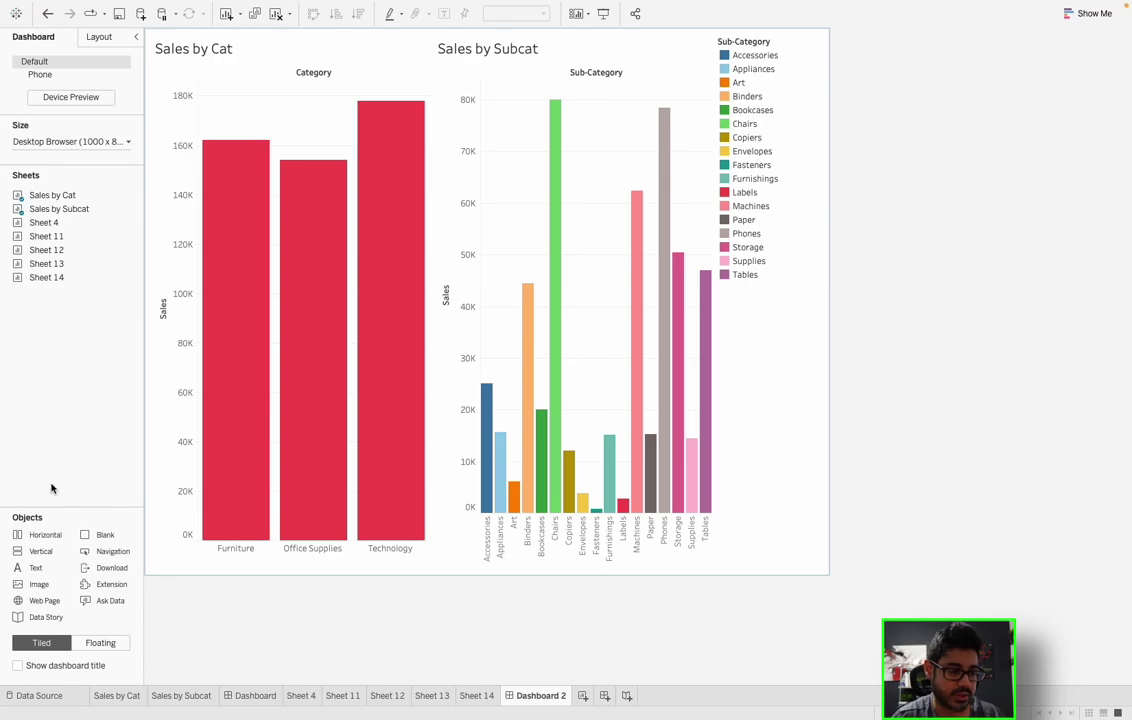
Step: Add a Vertical container and a Web Page object to the dashboard's empty lower half
left_click(96, 36)
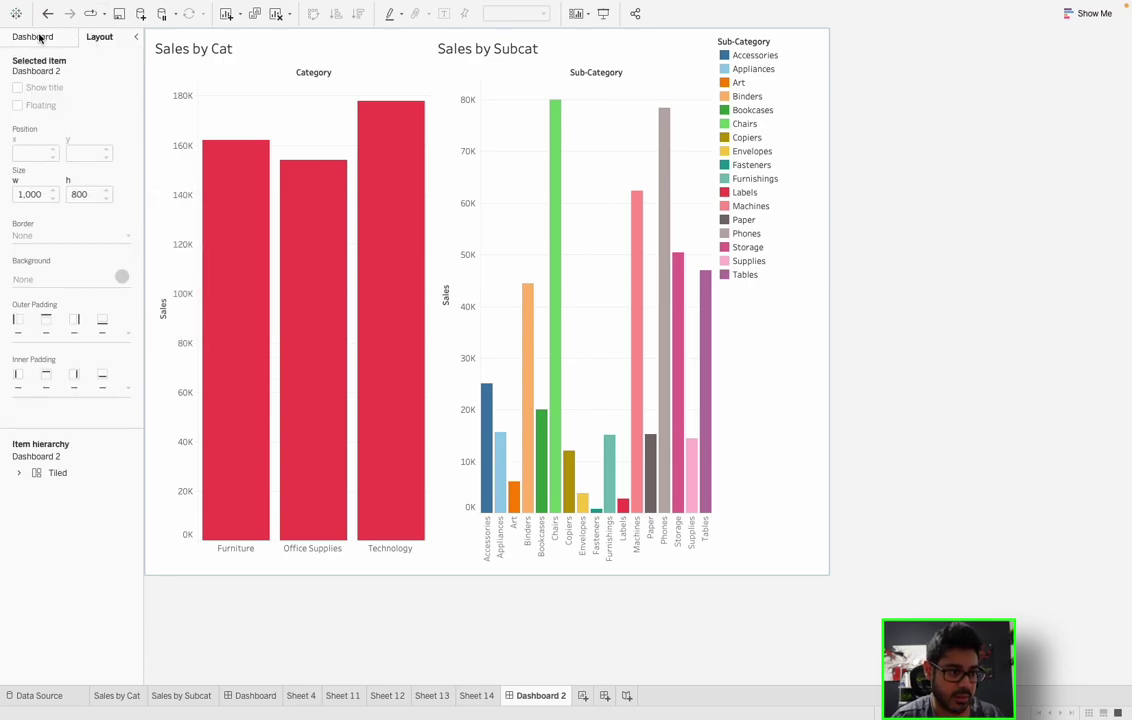
left_click(34, 37)
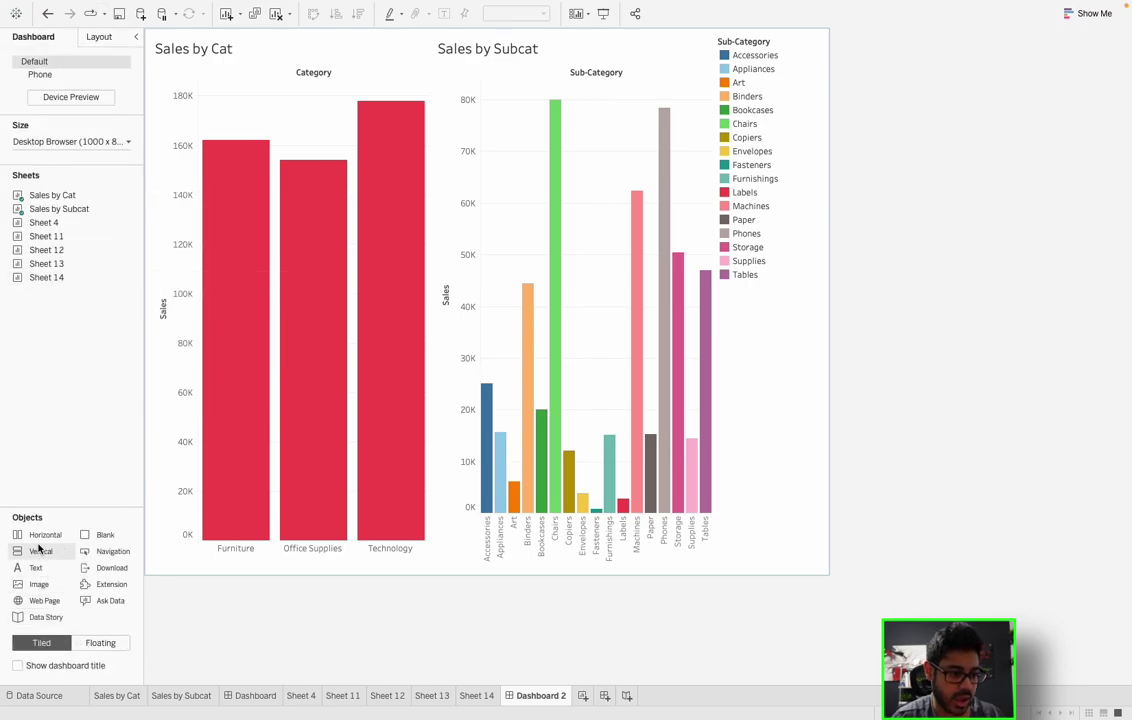
left_click_drag(40, 551, 356, 566)
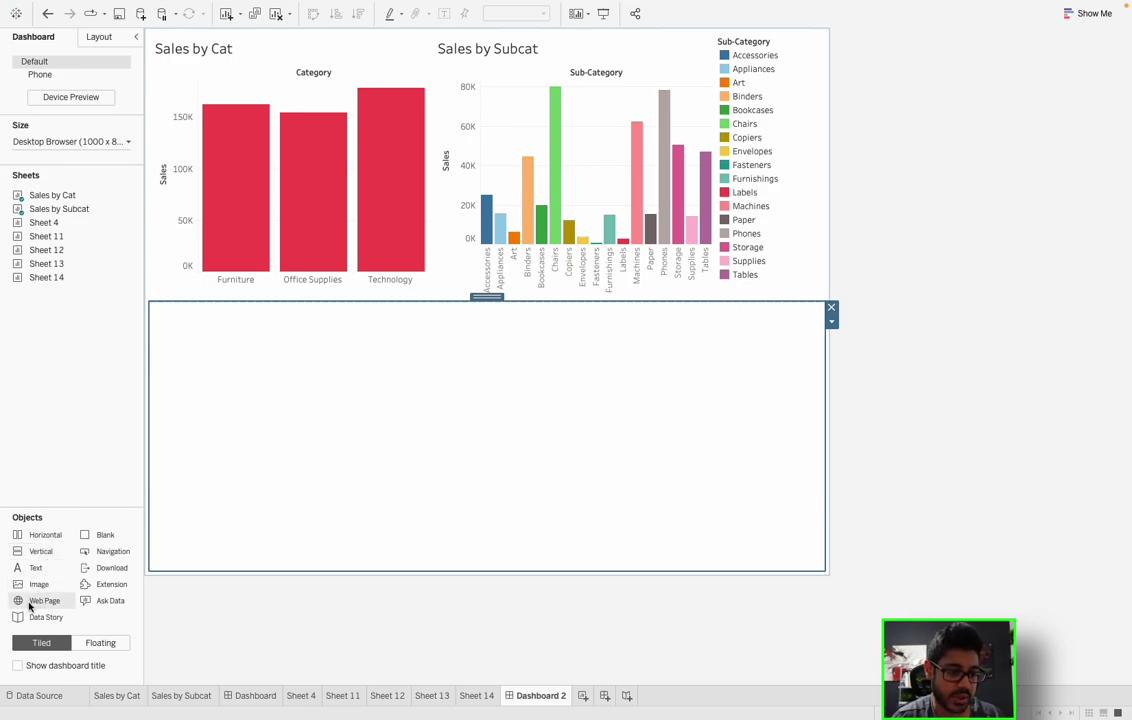
left_click_drag(43, 603, 362, 482)
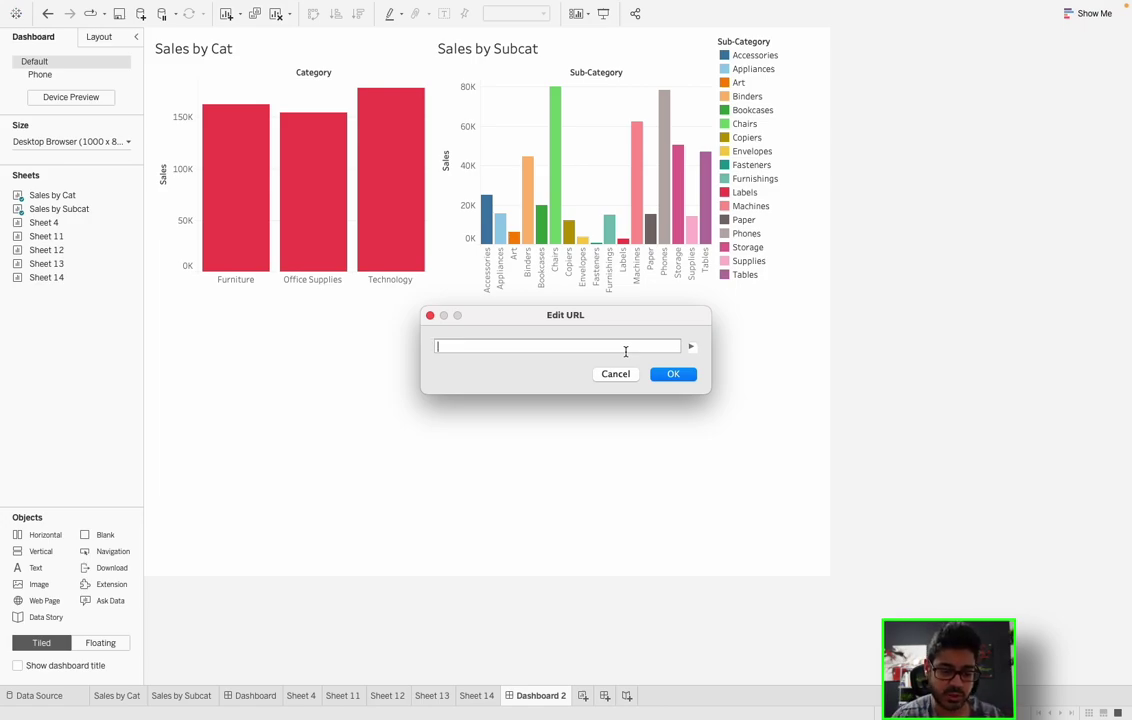
Step: Set the Web Page object's URL to bigtechmindset.com
type("bigtech")
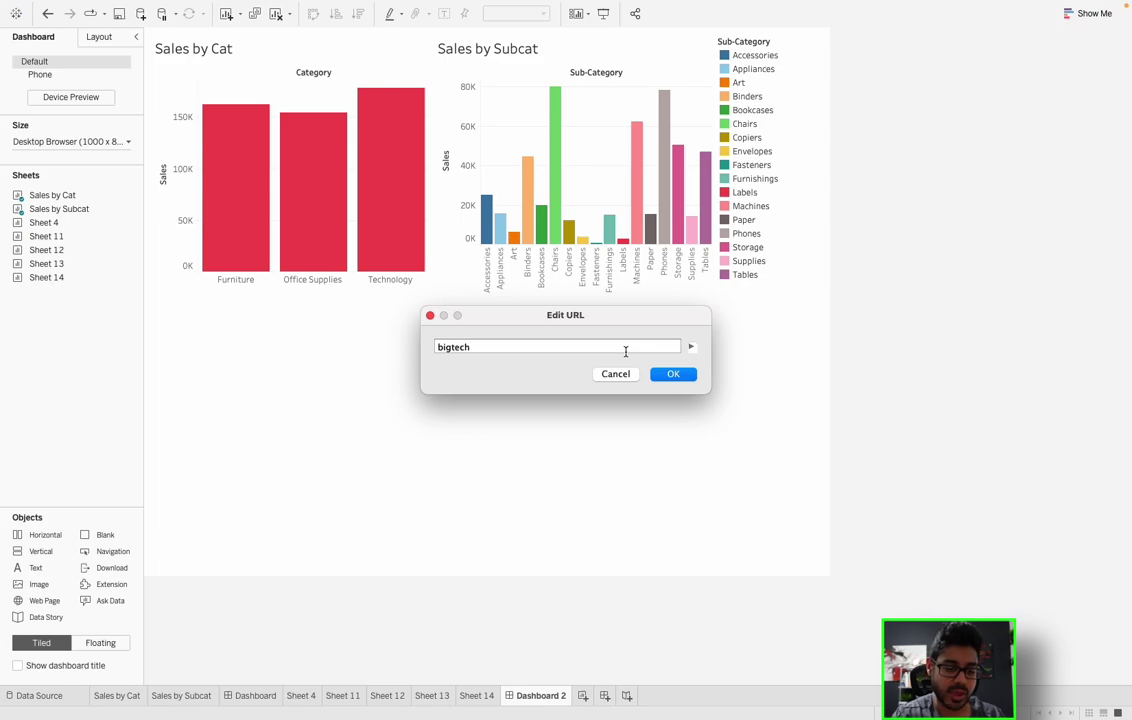
type("mindset.com")
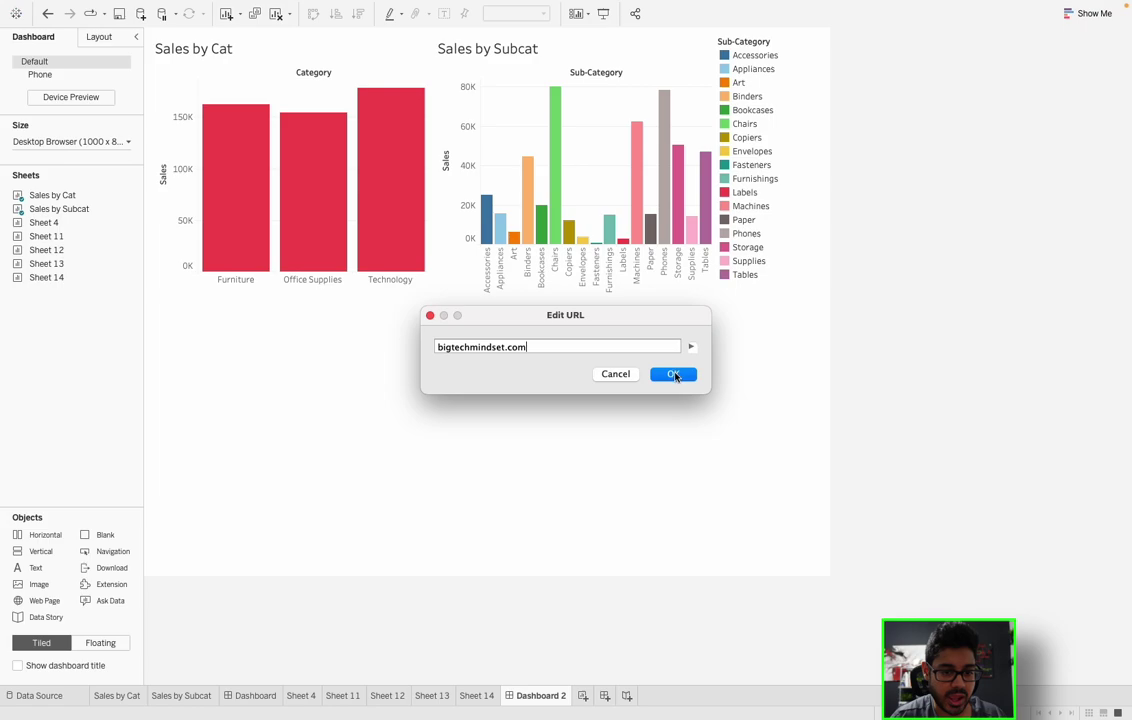
left_click(674, 374)
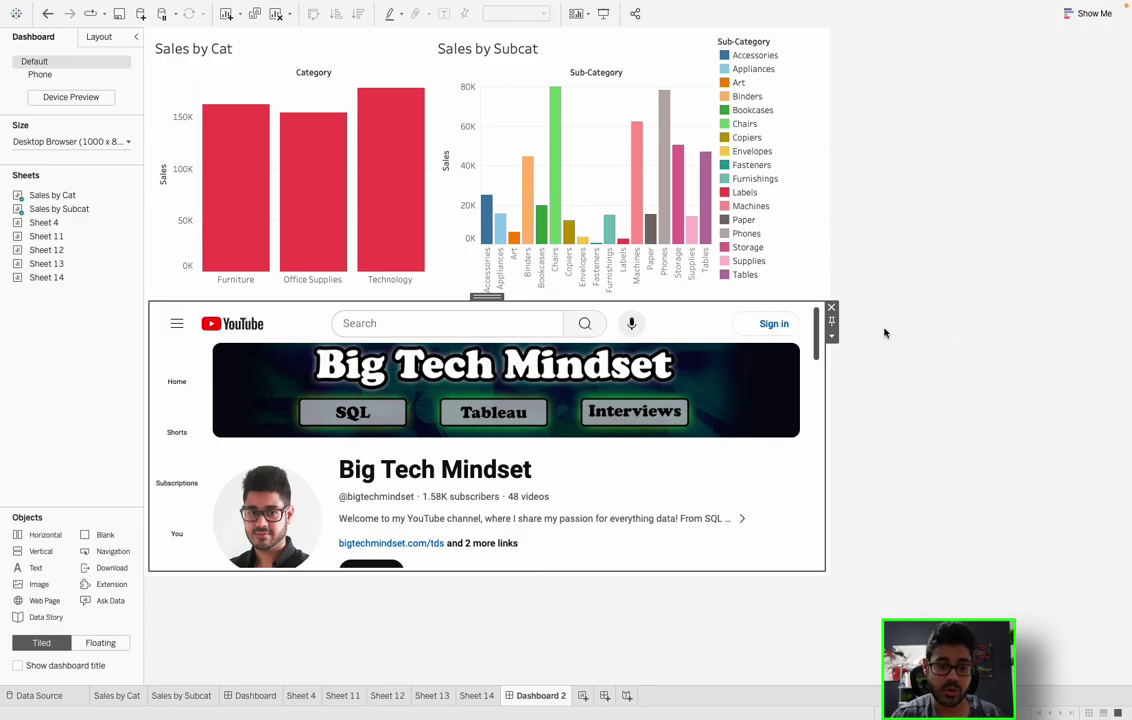
Step: Scroll the Big Tech Mindset YouTube channel page inside the embedded Web Page object
scroll(817, 375, "down", 1)
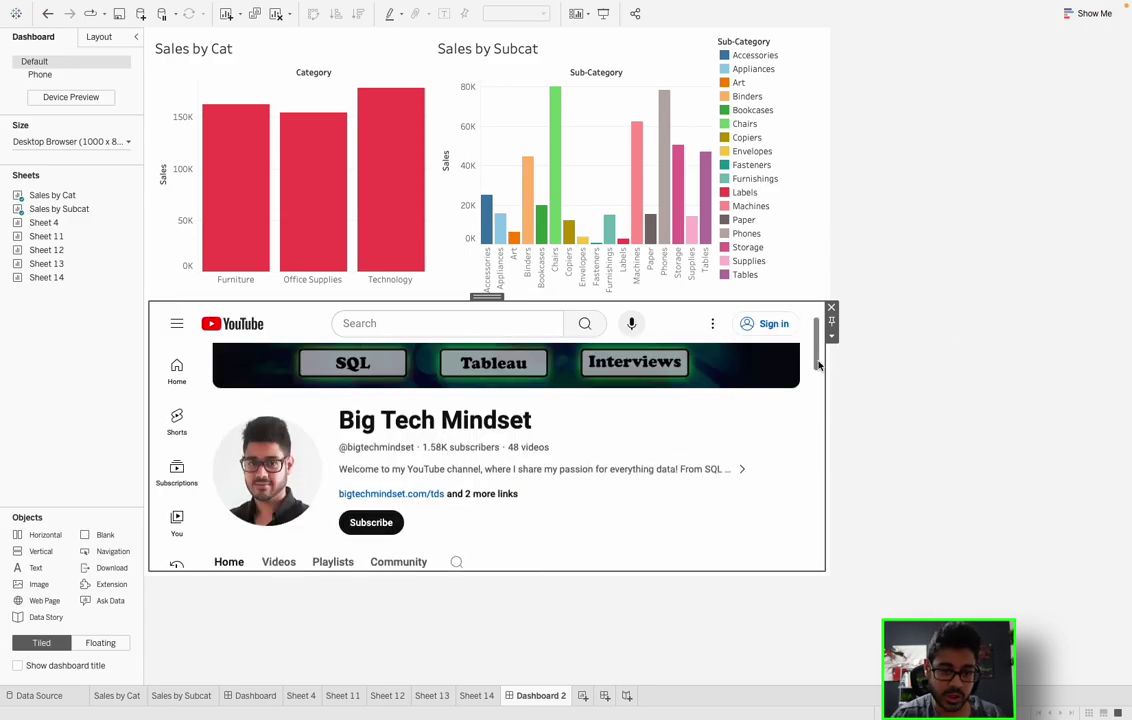
mouse_move(817, 365)
left_mouse_down()
mouse_move(818, 423)
mouse_move(822, 356)
left_mouse_up()
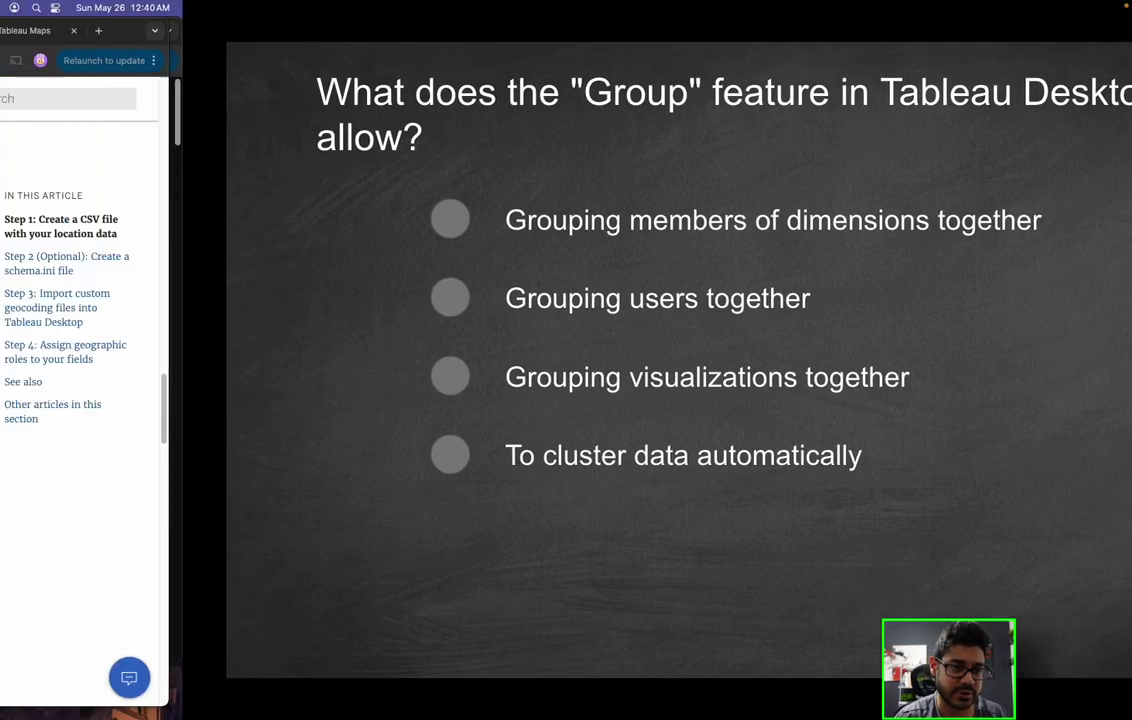
Step: Highlight the opening words of the Group Your Data help article, then return to Dashboard 2
left_click(115, 31)
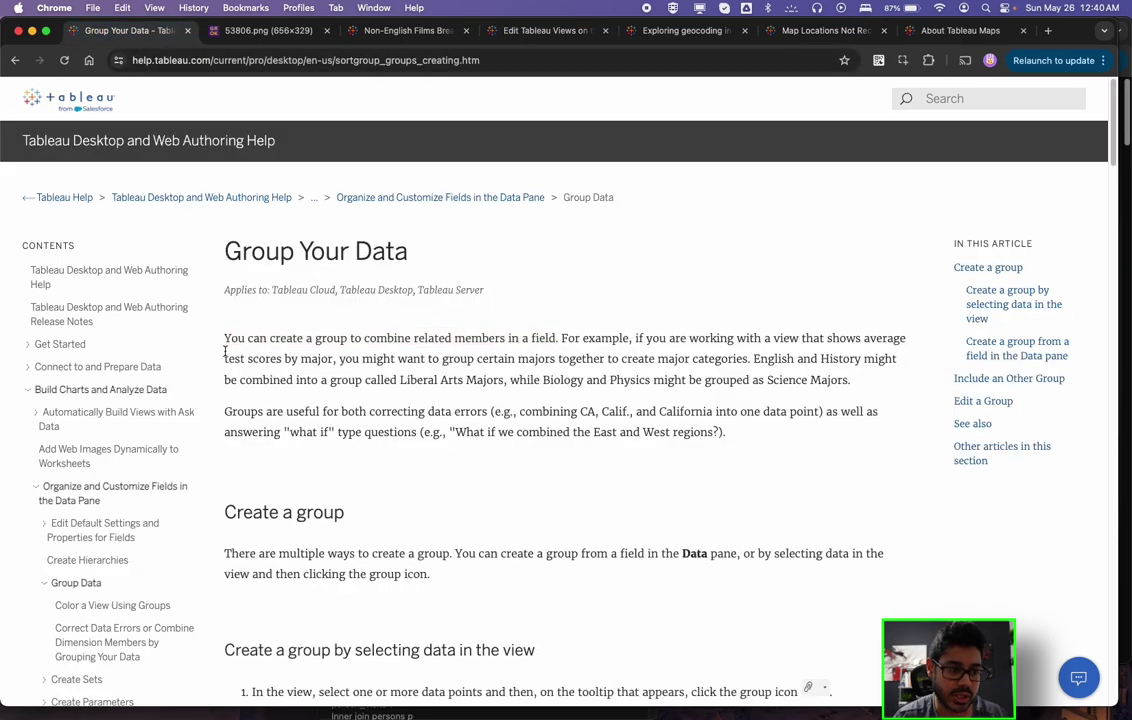
left_click_drag(226, 340, 557, 336)
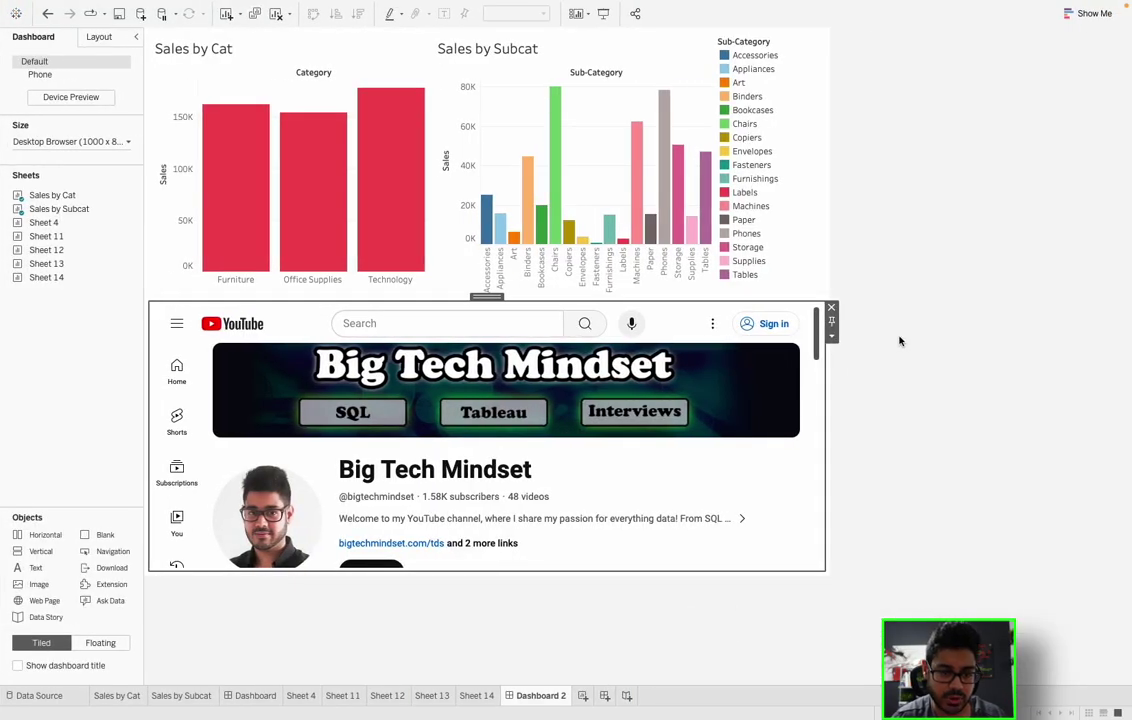
left_click(899, 341)
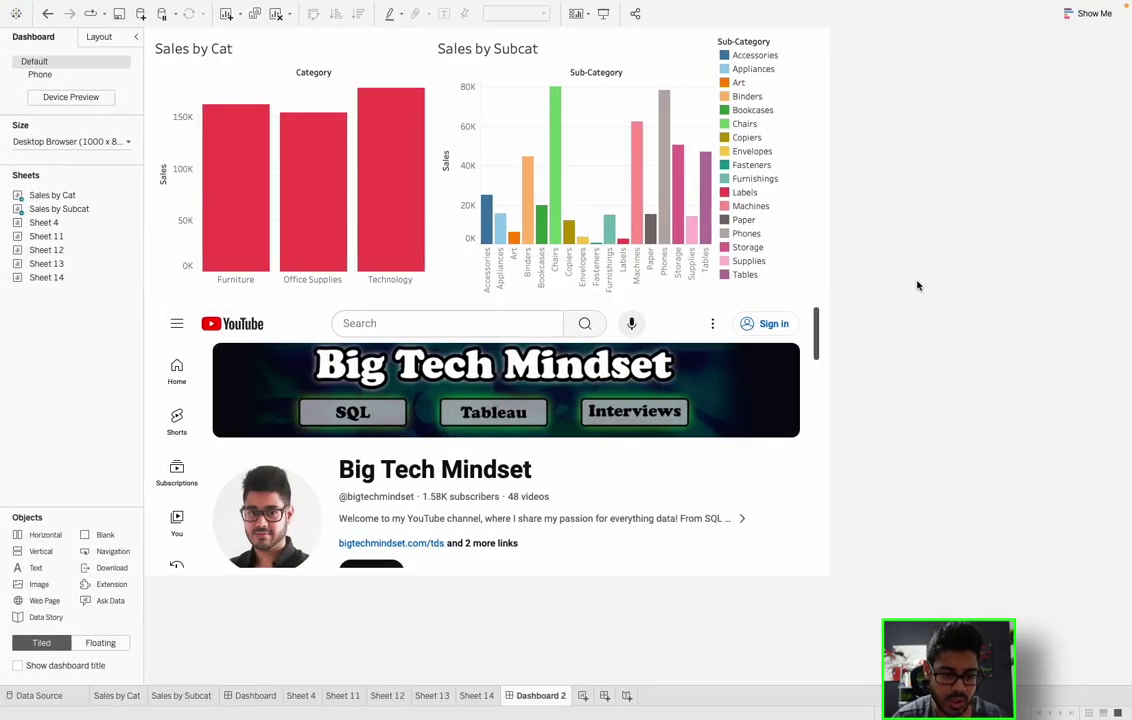
Step: Build a new worksheet table showing SUM(Quantity) for each Sub-Category
left_click(583, 697)
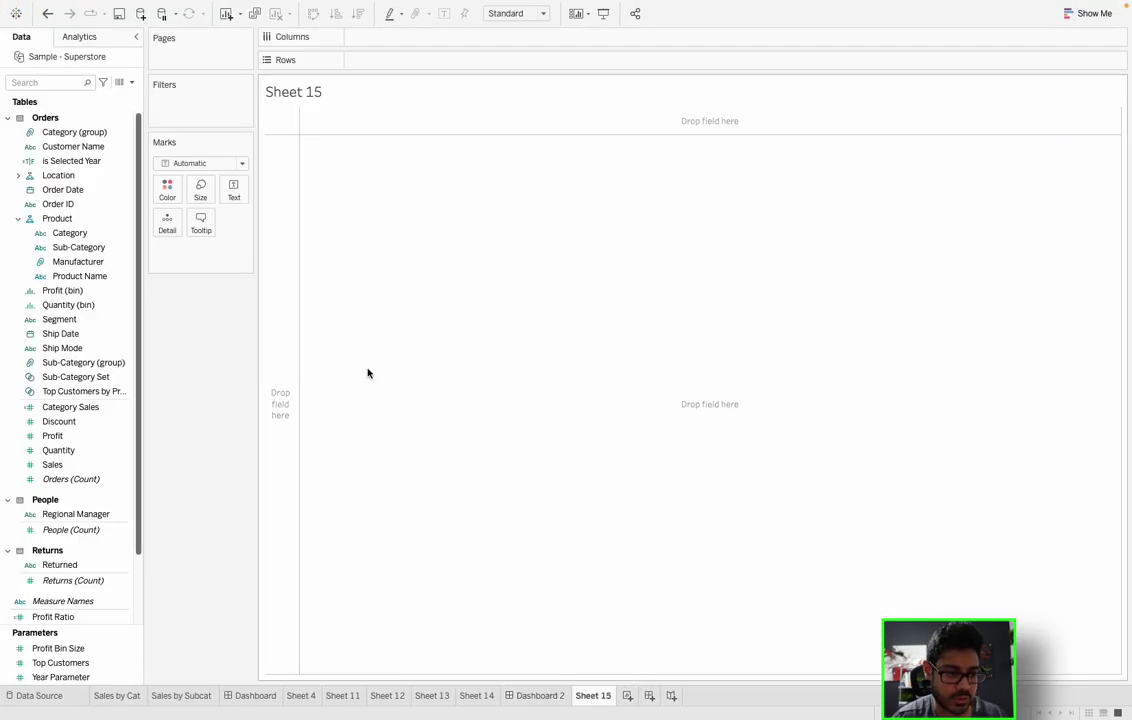
left_click(77, 247)
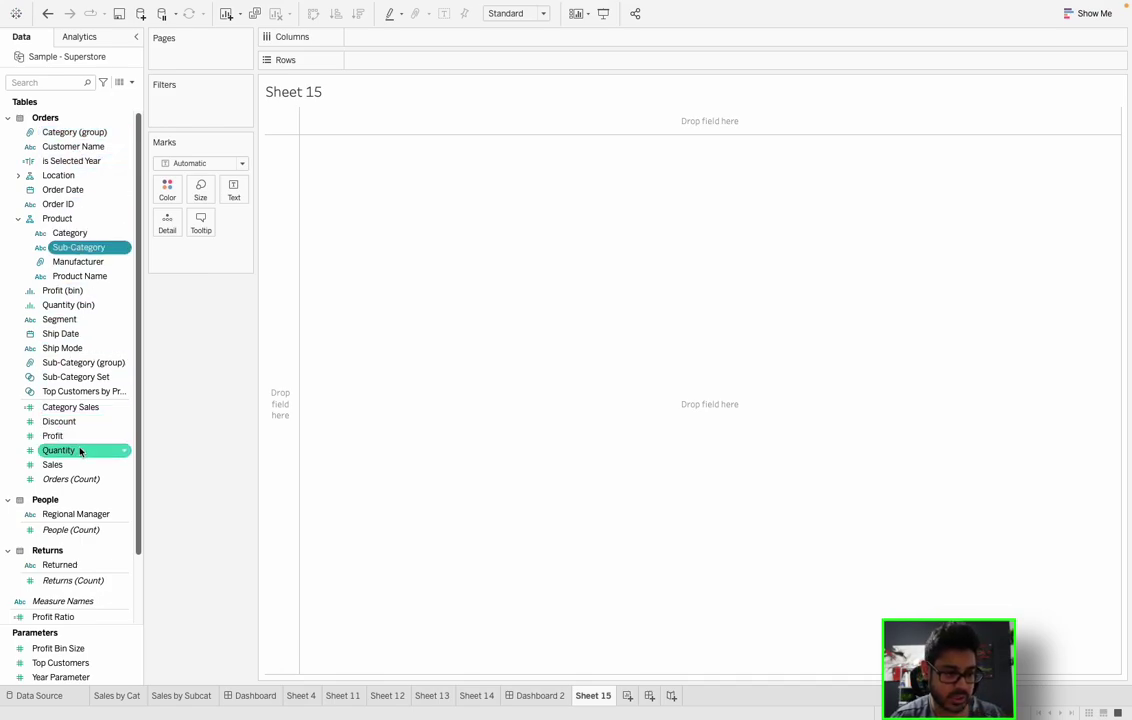
left_click(66, 450, "ctrl")
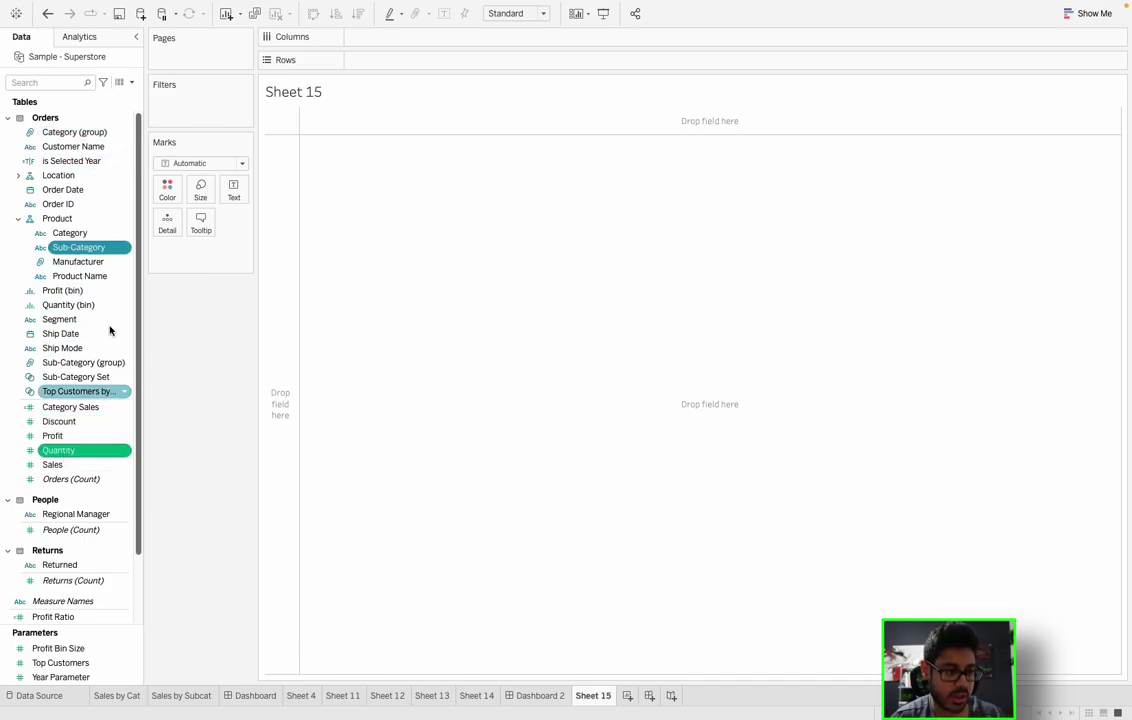
left_click_drag(78, 247, 417, 186)
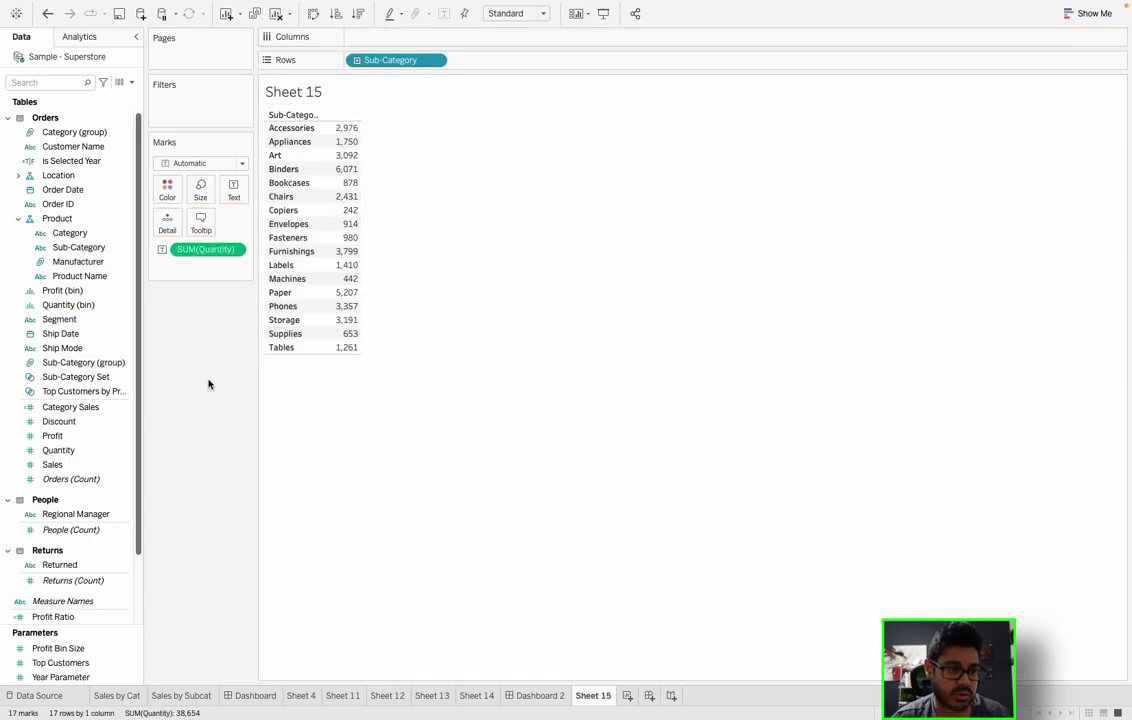
Step: Select the Accessories and Appliances rows together in the table
mouse_move(353, 139)
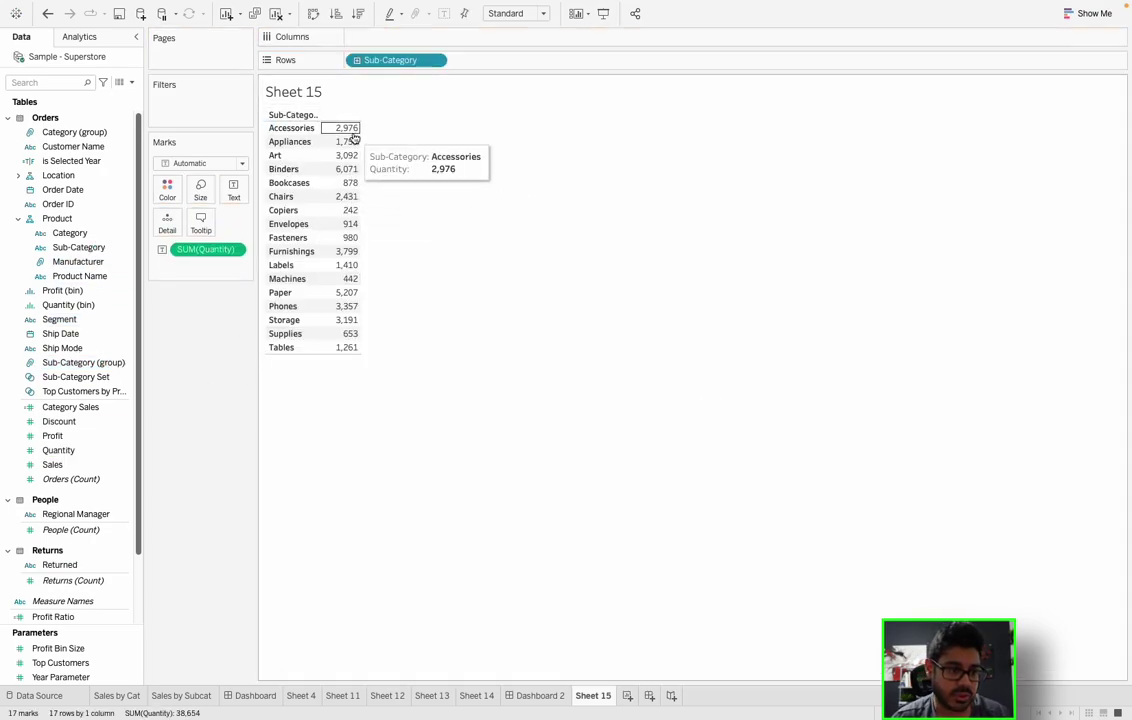
left_click(298, 133)
left_click(292, 142, "ctrl")
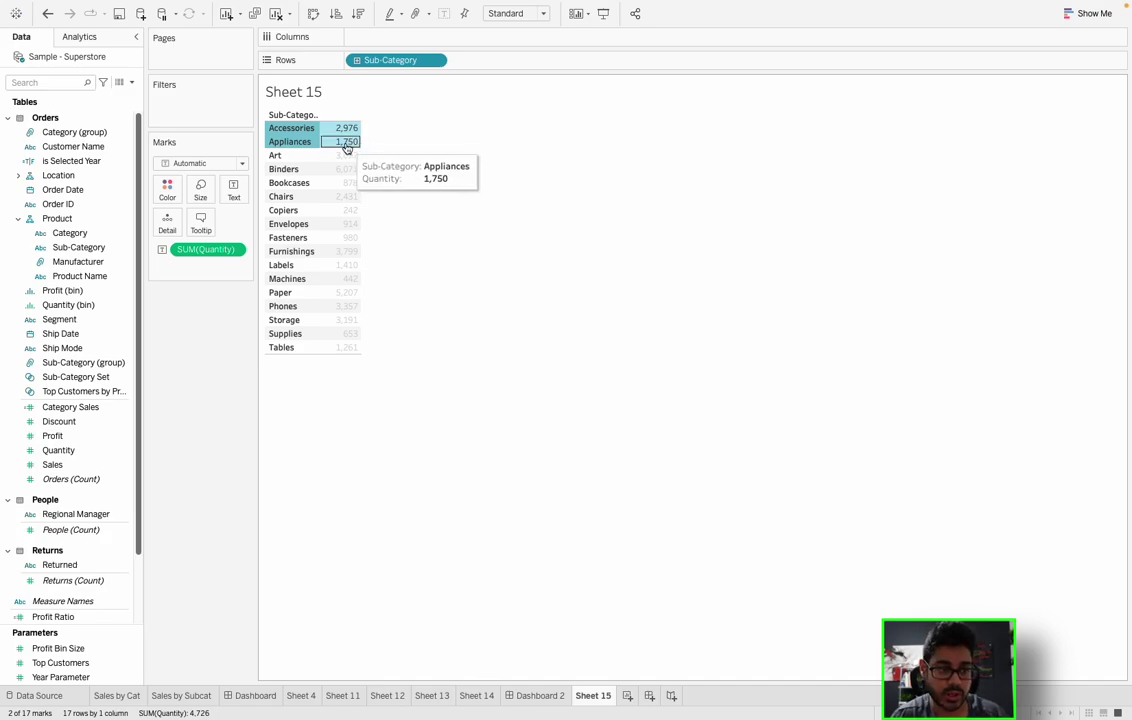
left_click(338, 144, "ctrl")
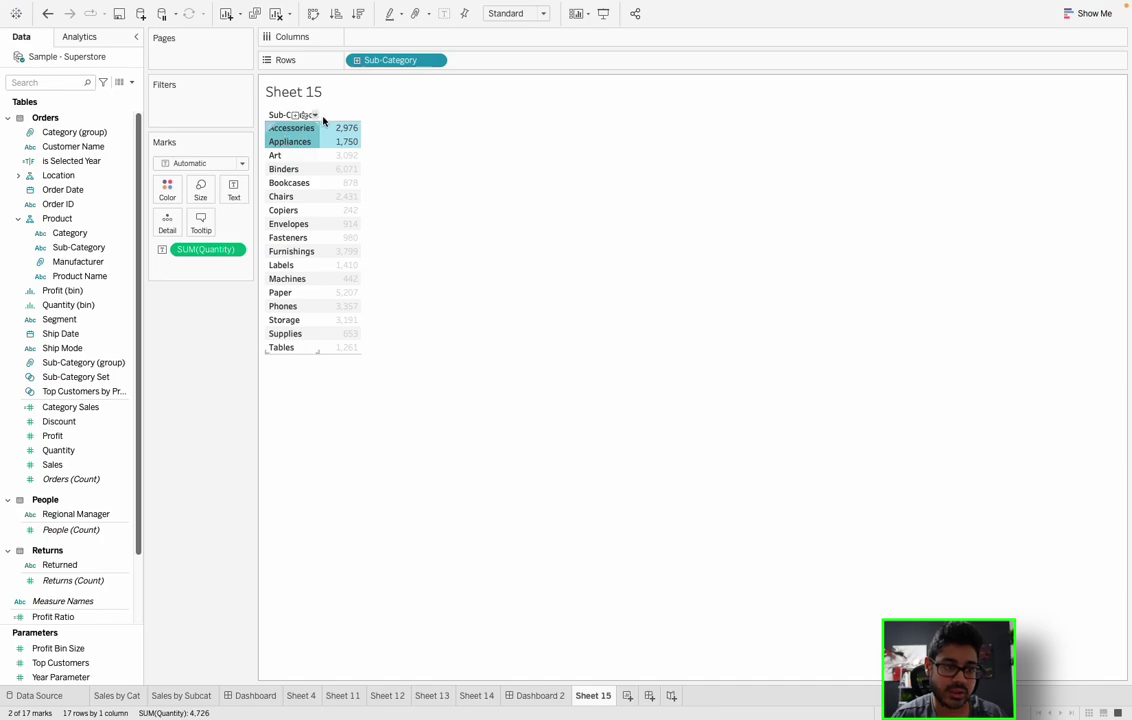
Step: Group Accessories and Appliances into one 'Accessories & Appliances' row totaling 4,726, then clear the selection
right_click(333, 142)
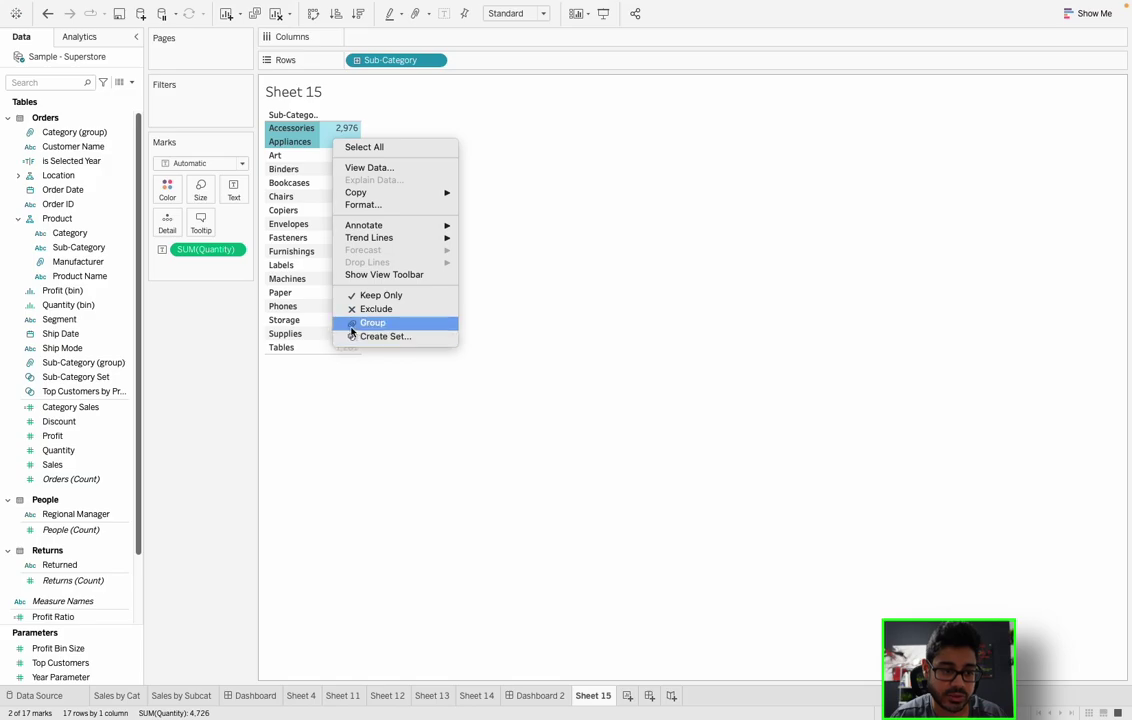
left_click(386, 328)
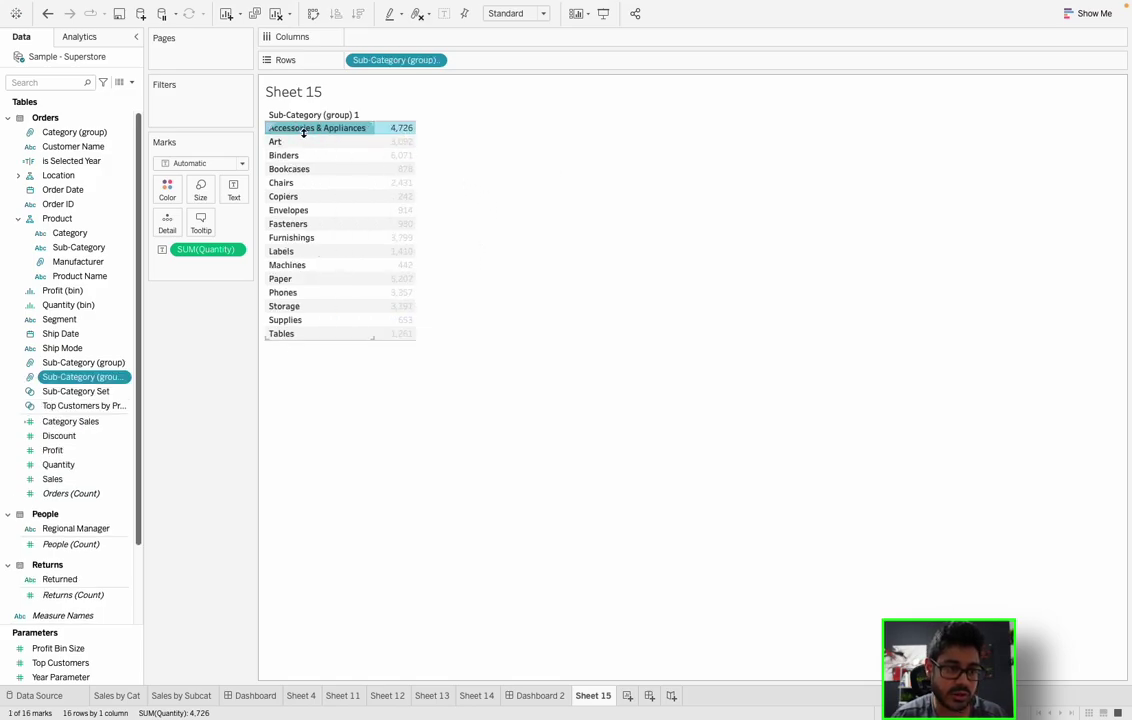
mouse_move(310, 136)
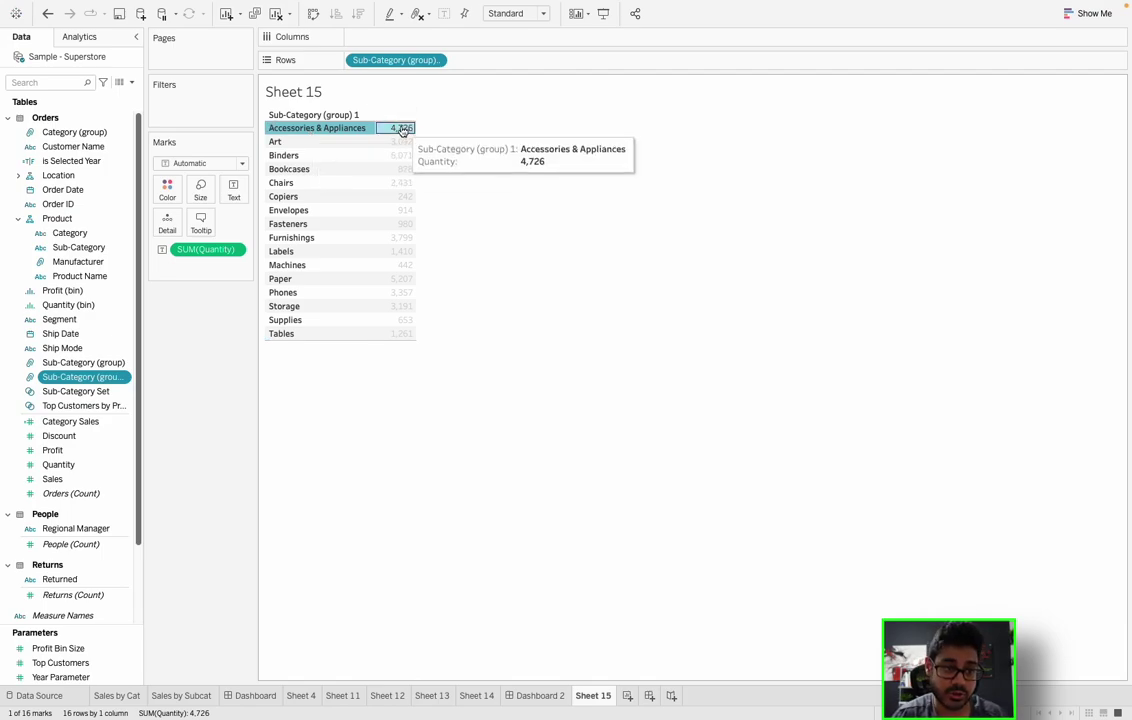
left_click(699, 210)
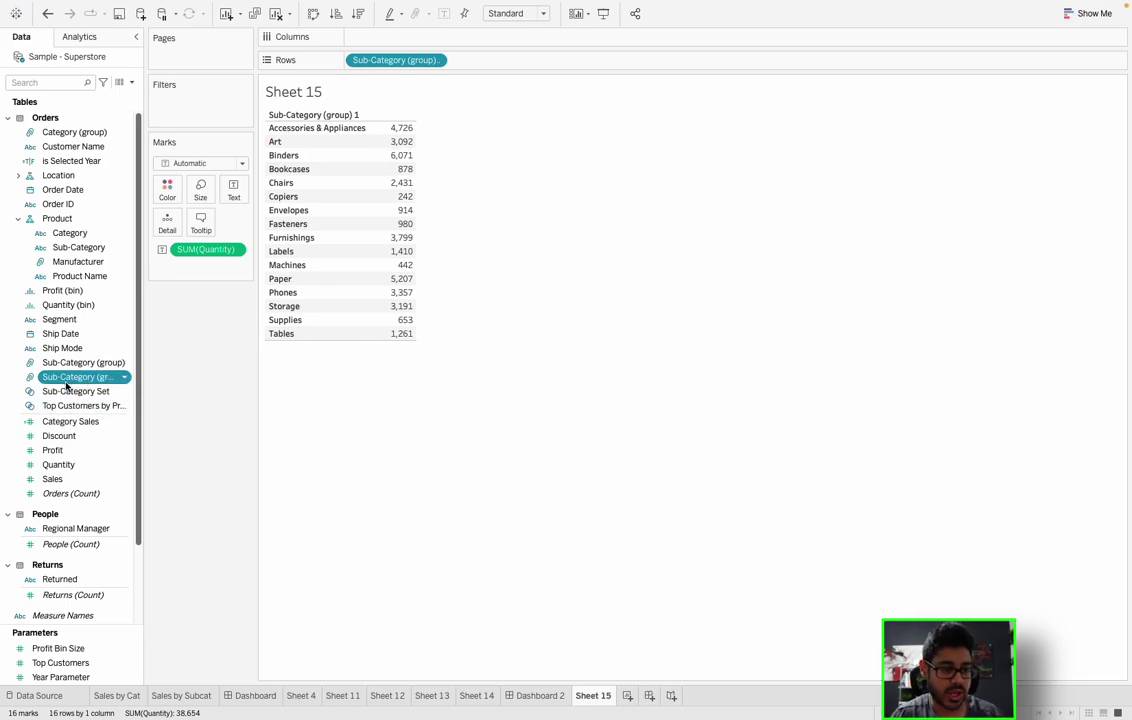
Step: Widen the Data pane and review the Describe details listing Sub-Category (group) 1's 16 members
left_click_drag(145, 384, 210, 384)
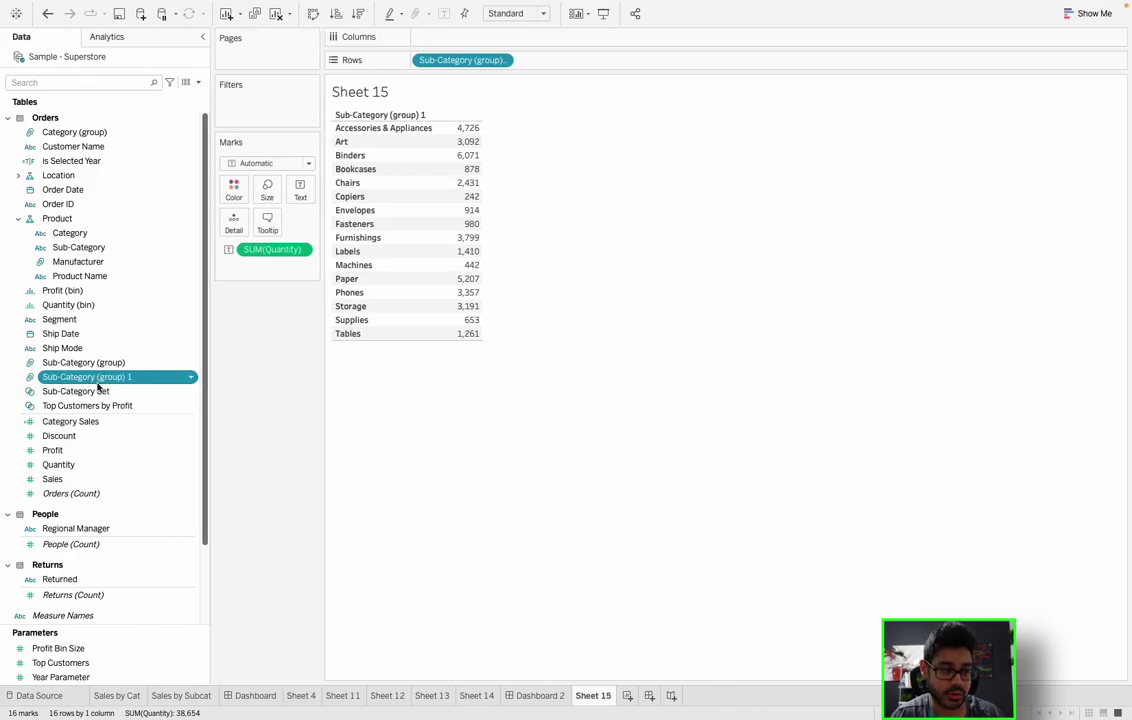
right_click(107, 380)
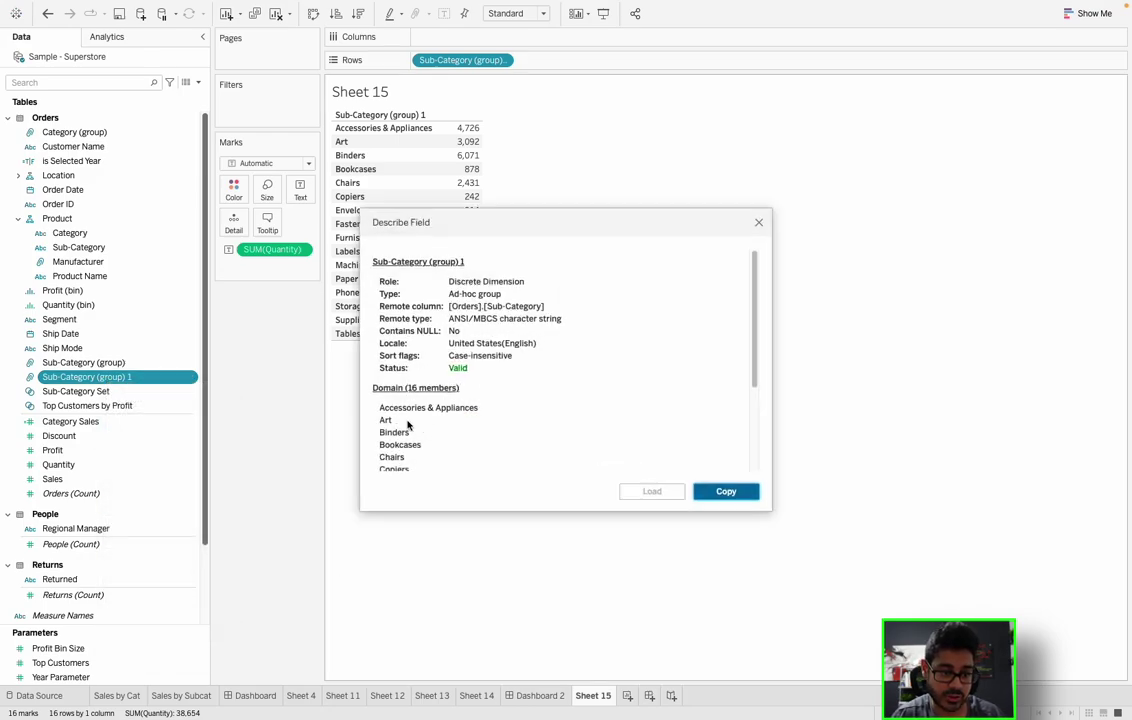
scroll(408, 424, "down", 3)
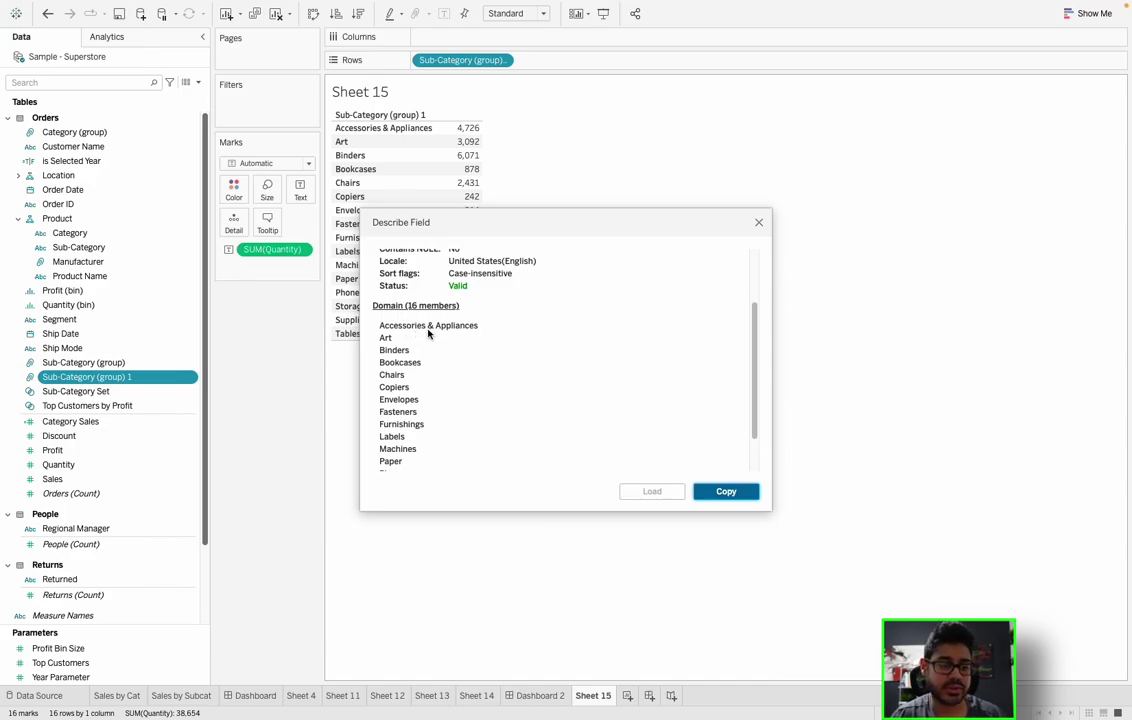
scroll(425, 334, "down", 2)
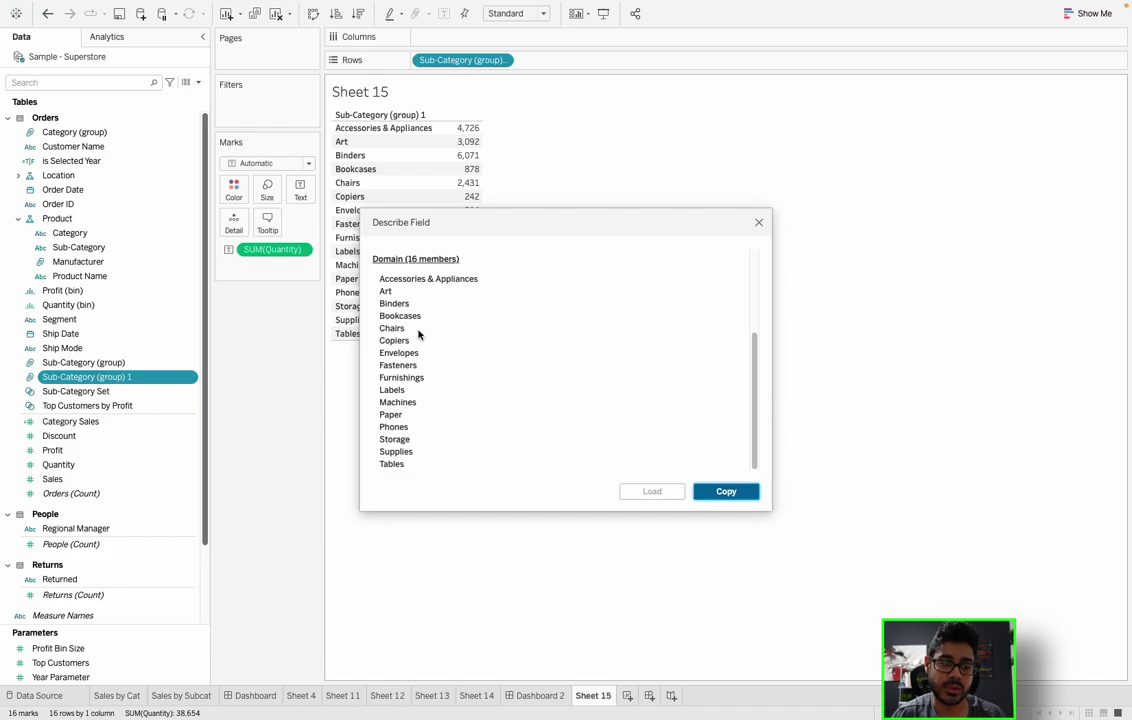
scroll(420, 334, "up", 3)
scroll(486, 441, "down", 1)
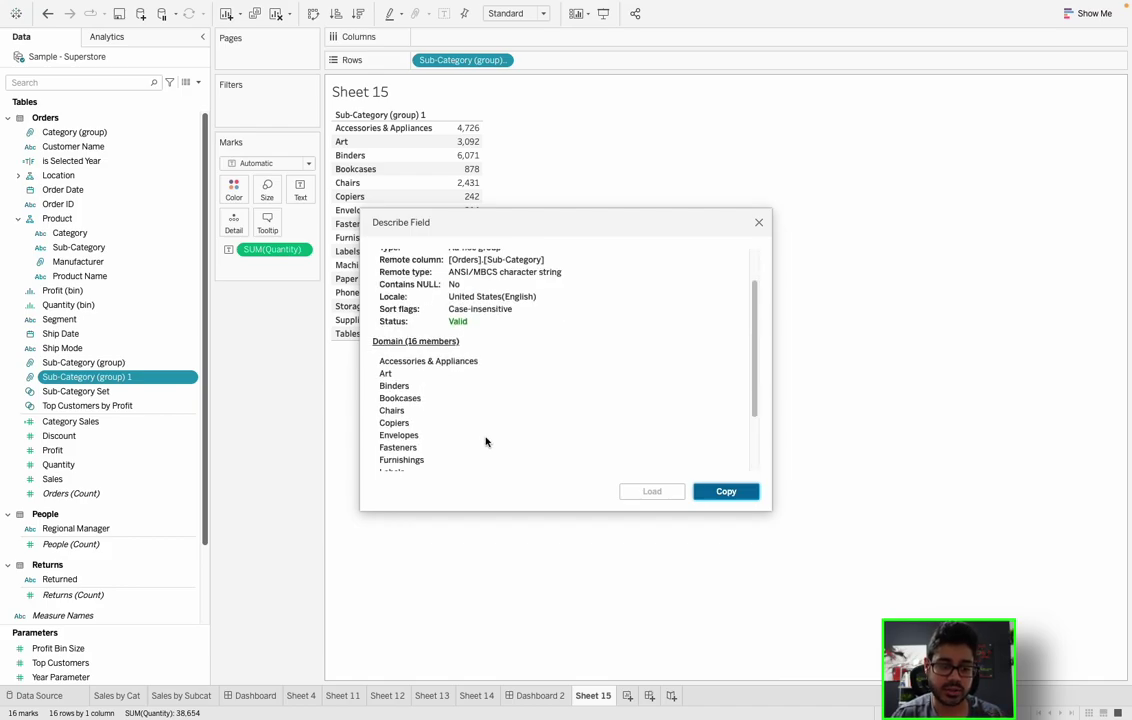
left_click(759, 222)
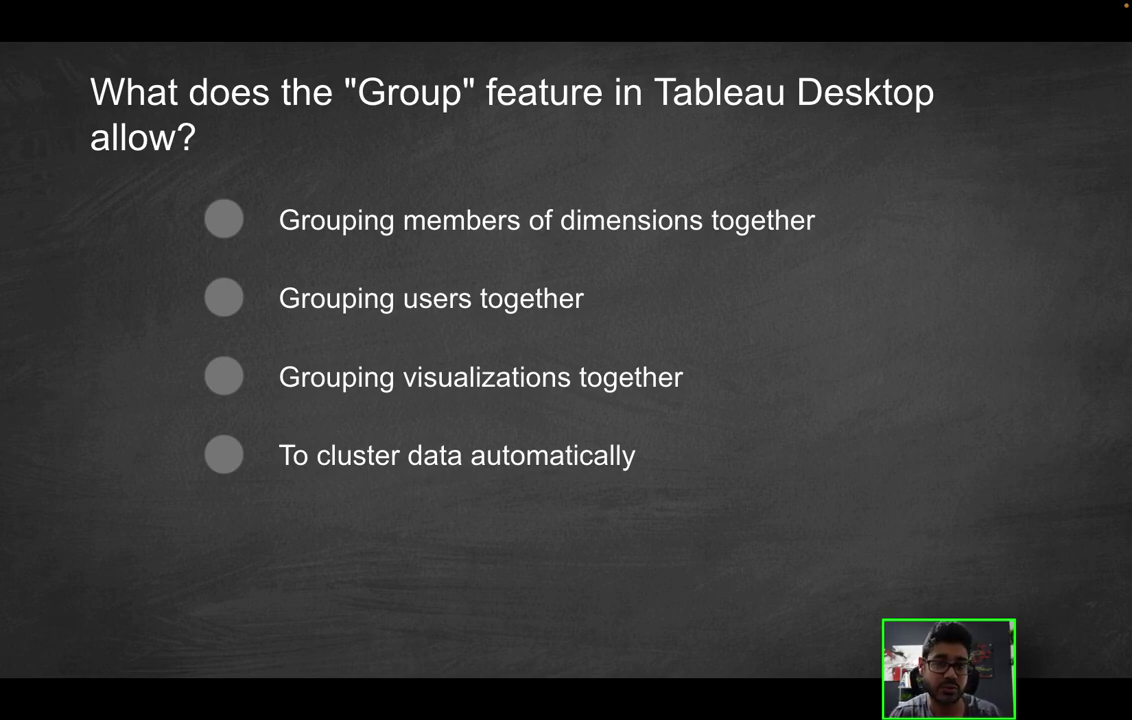
Step: Advance the quiz to the Add Groups screenshot slide, then on to the four answer options
key("Right")
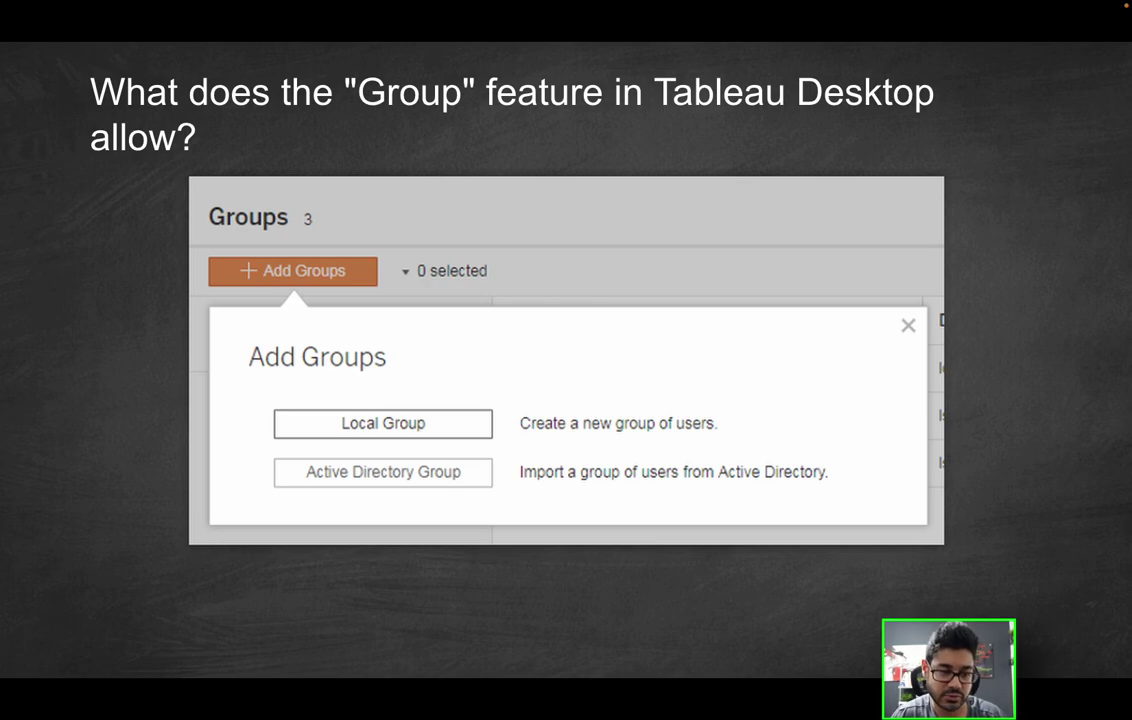
key("Right")
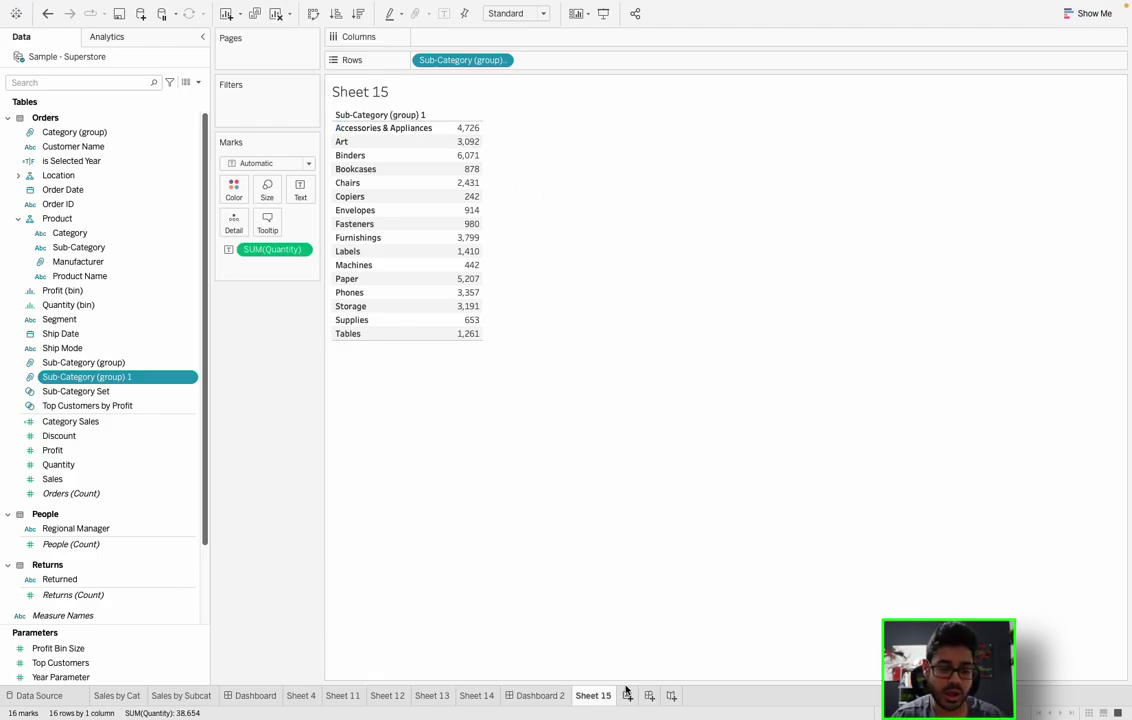
Step: Switch to Dashboard 2 and show the Analytics pane in place of the data fields
left_click(541, 695)
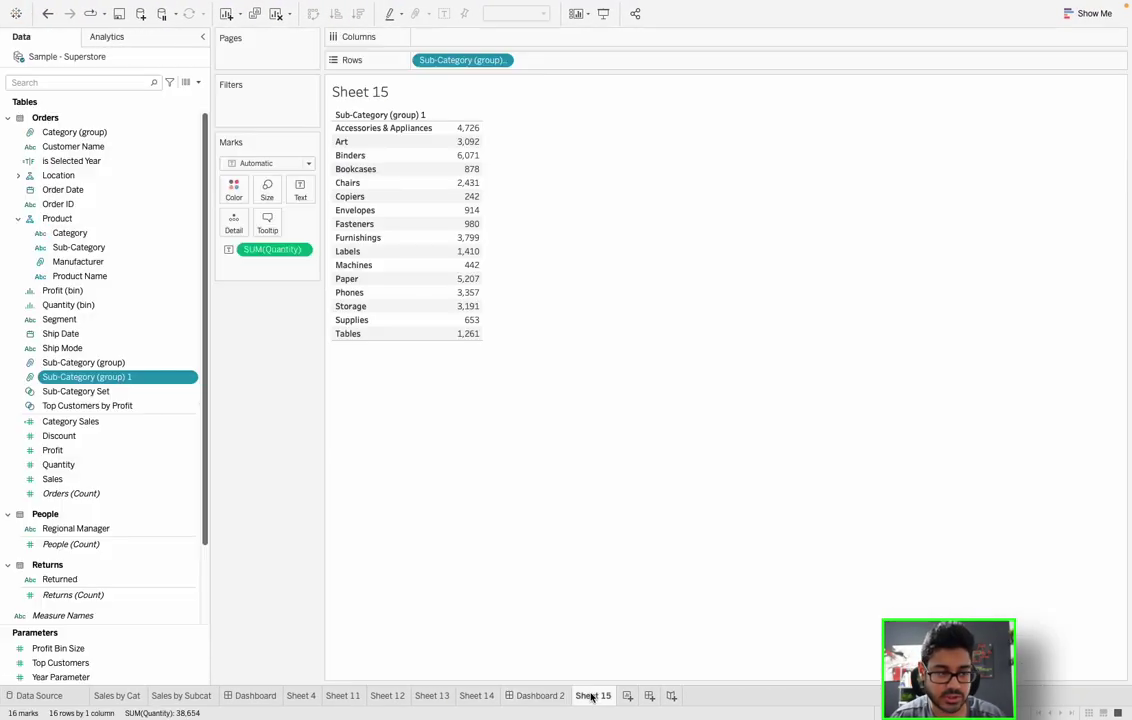
left_click(106, 40)
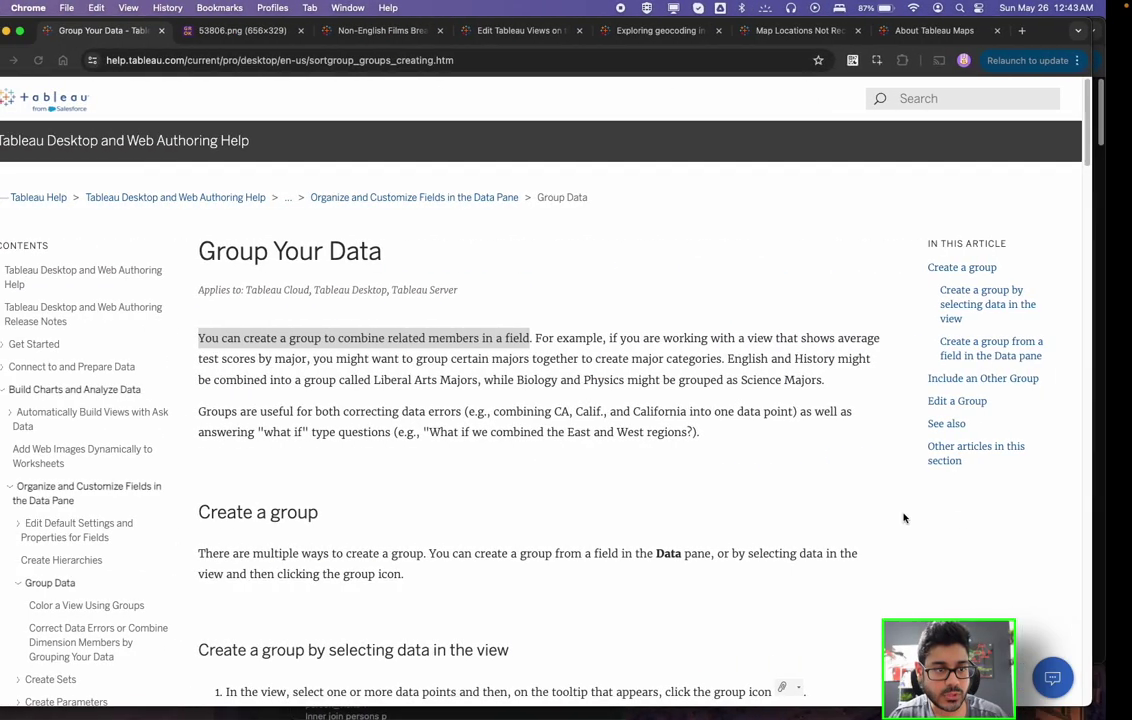
Step: Switch to the Non-English Films Breaking Best Picture Barriers viz and inspect its web address
left_click(381, 33)
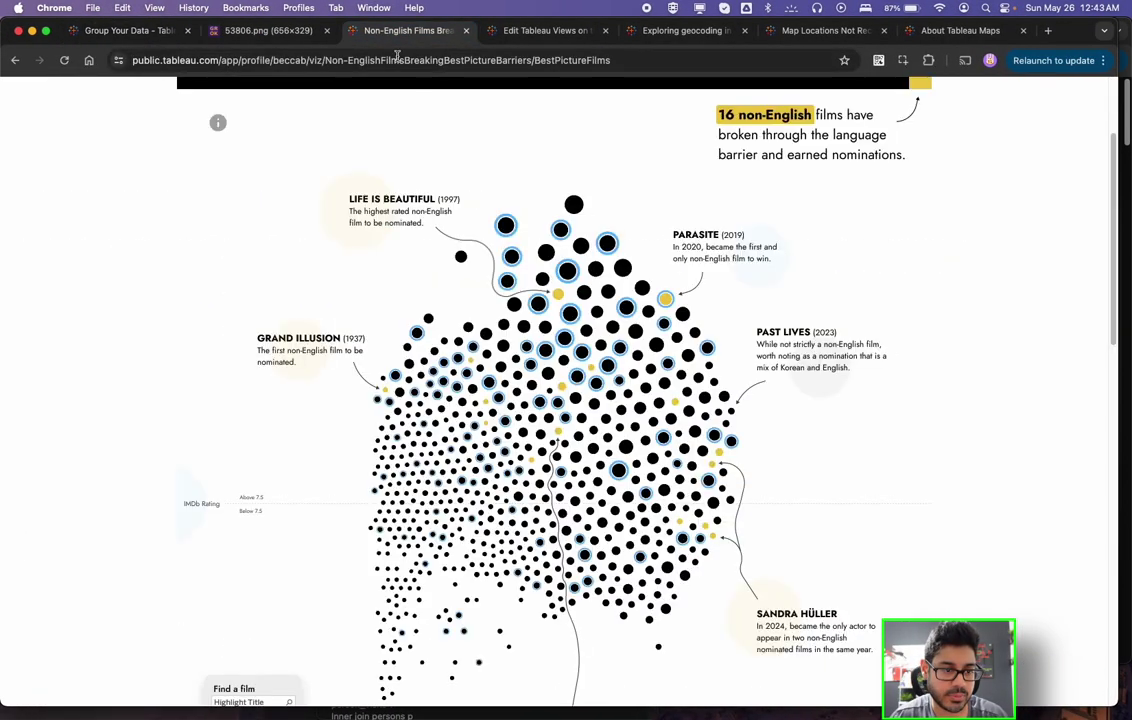
scroll(931, 305, "up", 3)
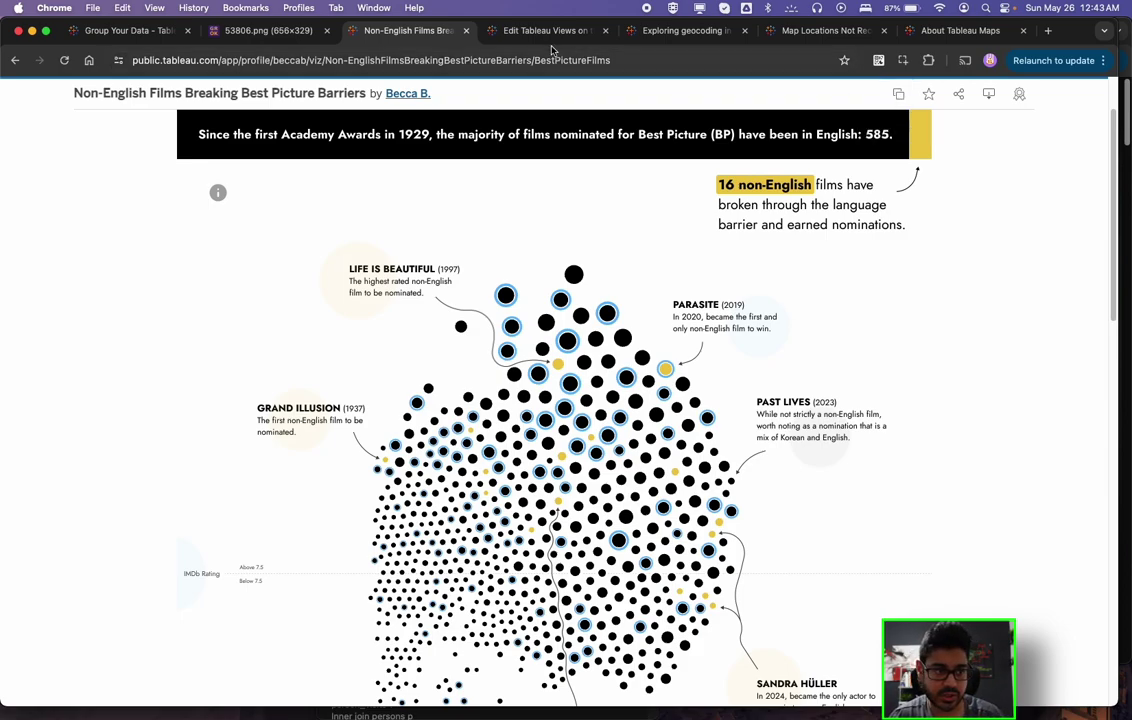
left_click(625, 56)
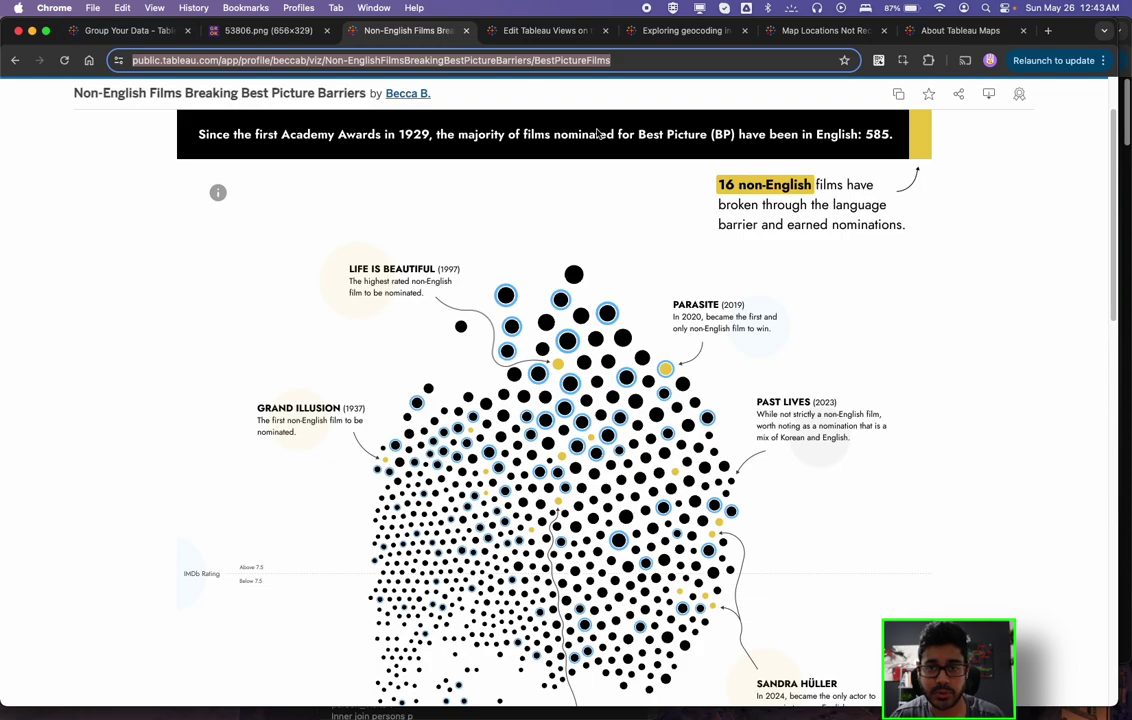
left_click(1012, 198)
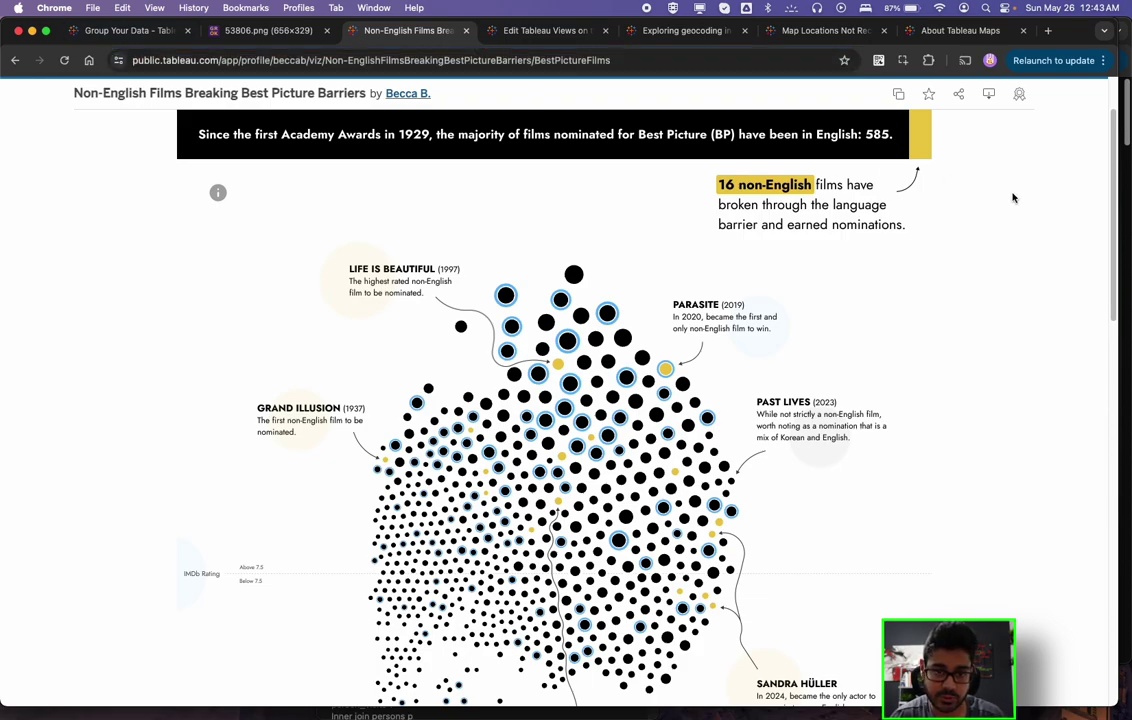
Step: Review the viz's download file formats, then close the Download dialog
left_click(986, 97)
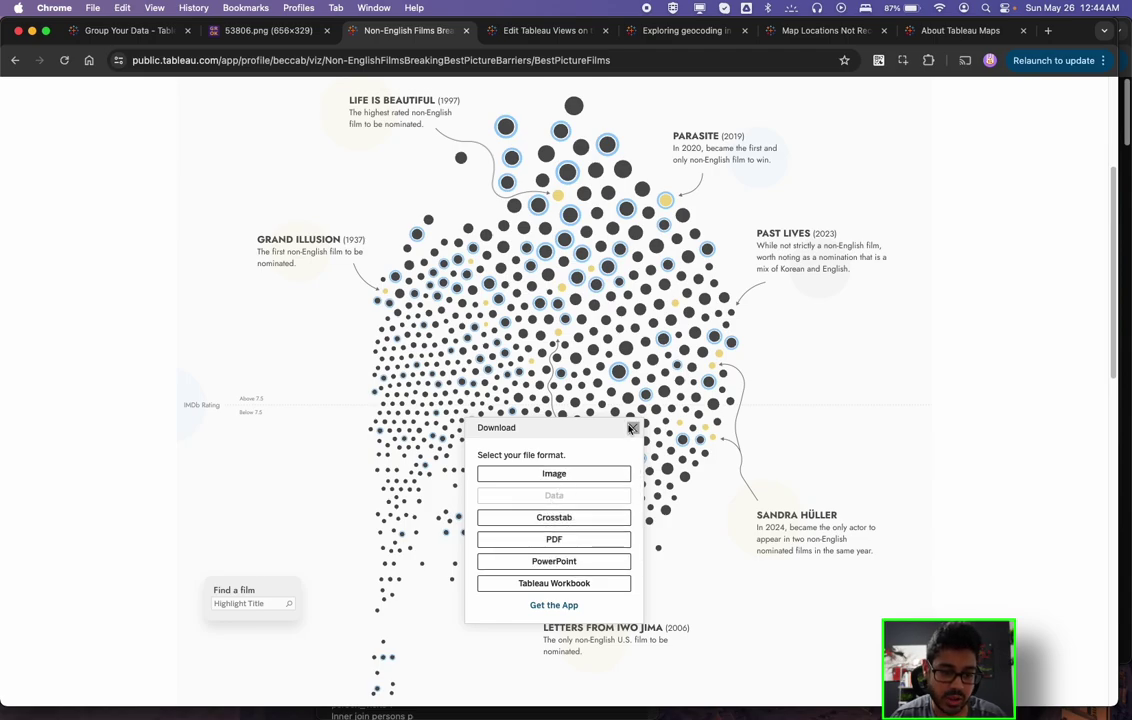
left_click(776, 384)
scroll(778, 386, "up", 5)
scroll(778, 386, "down", 2)
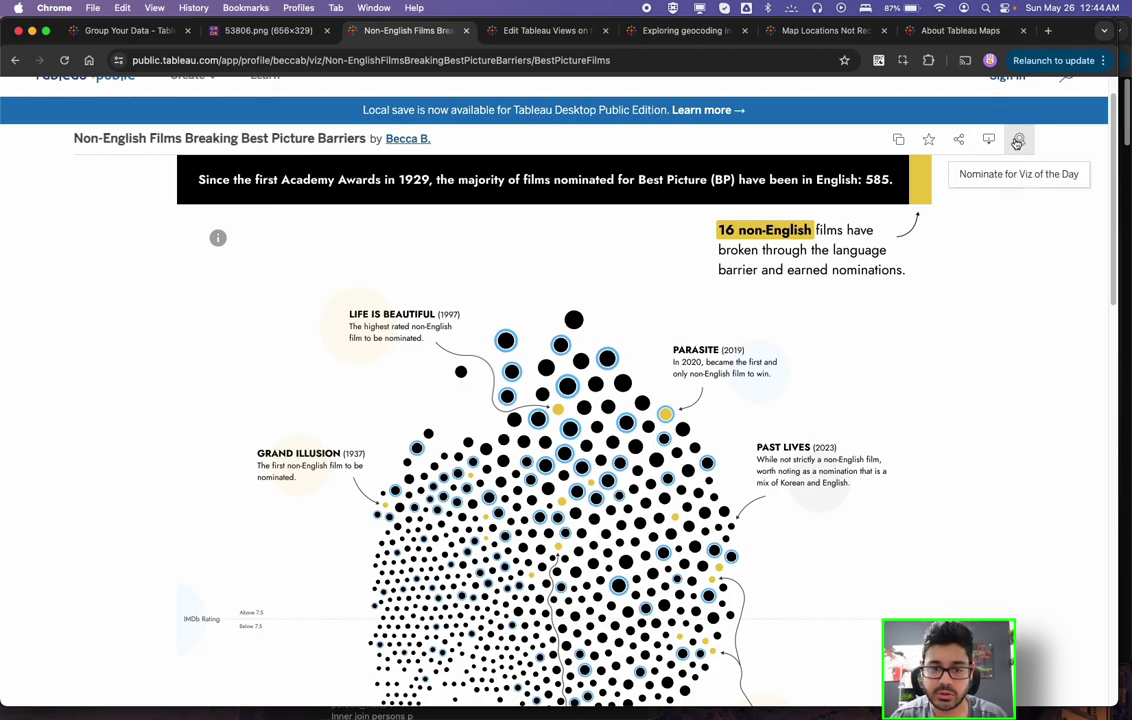
Step: Show the viz's Share options, select the embed code, and copy its public link
left_click(956, 144)
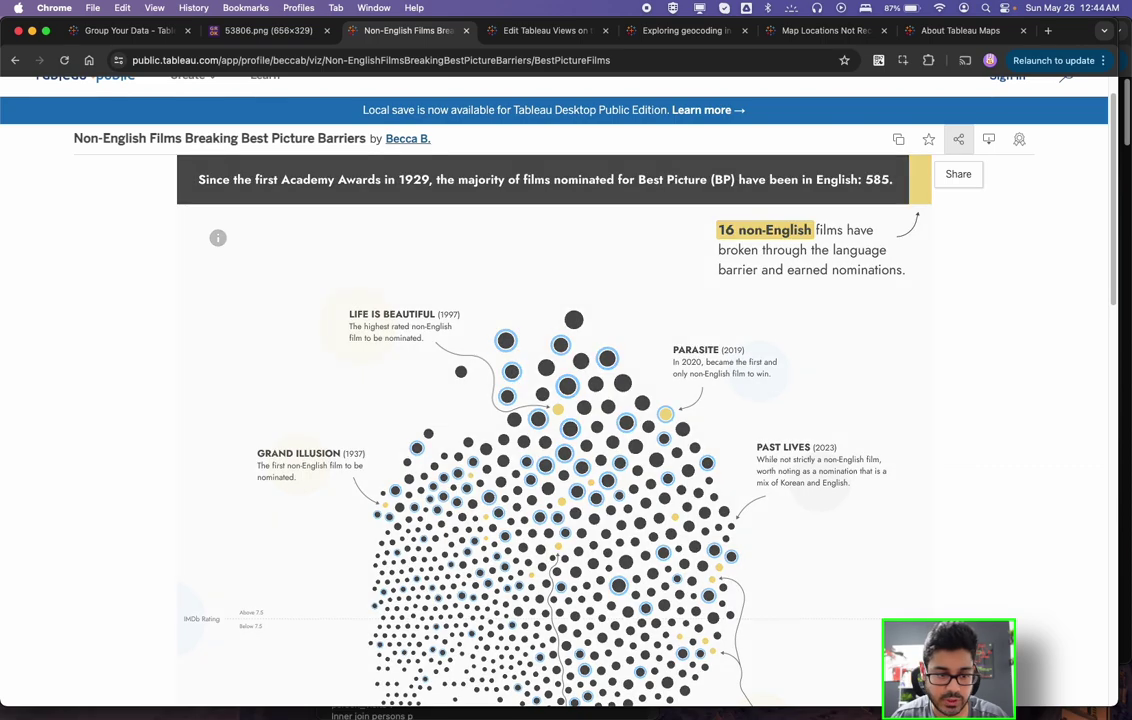
left_click_drag(520, 392, 465, 393)
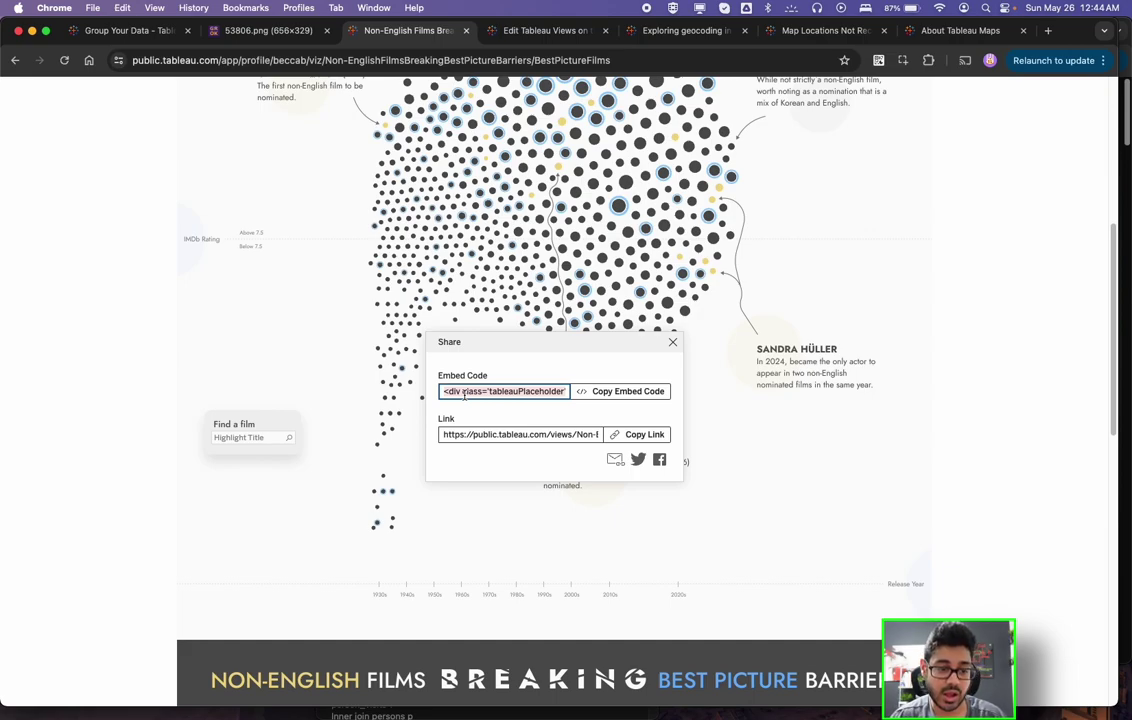
left_click(457, 430)
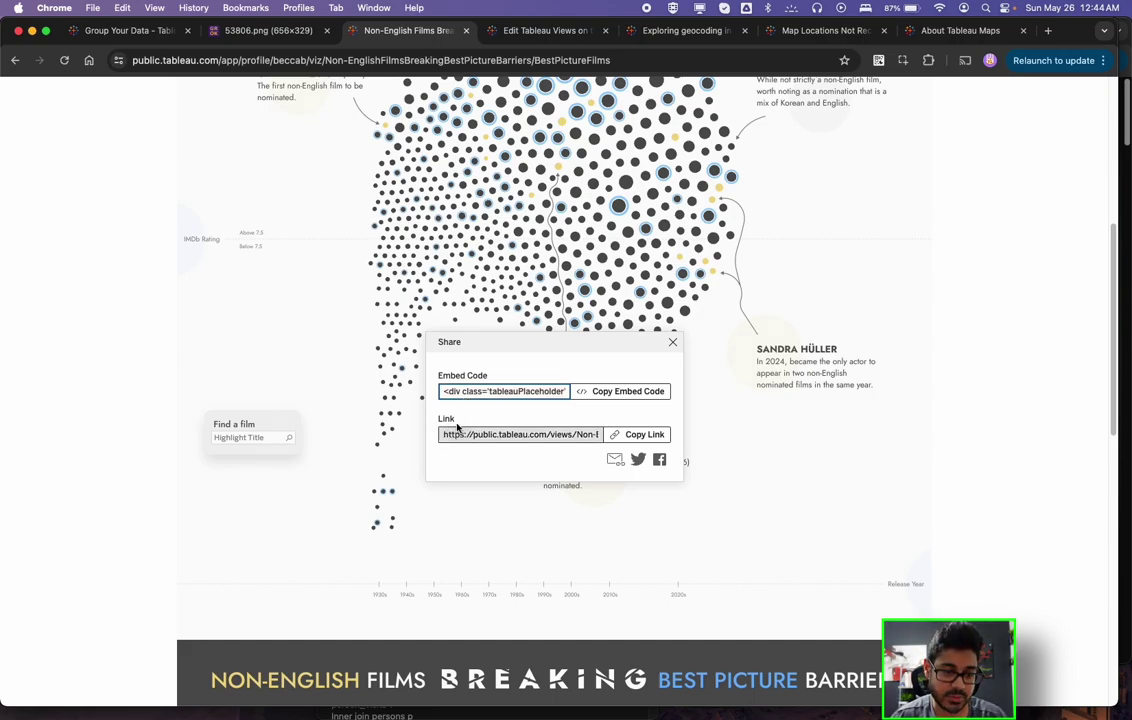
left_click(622, 439)
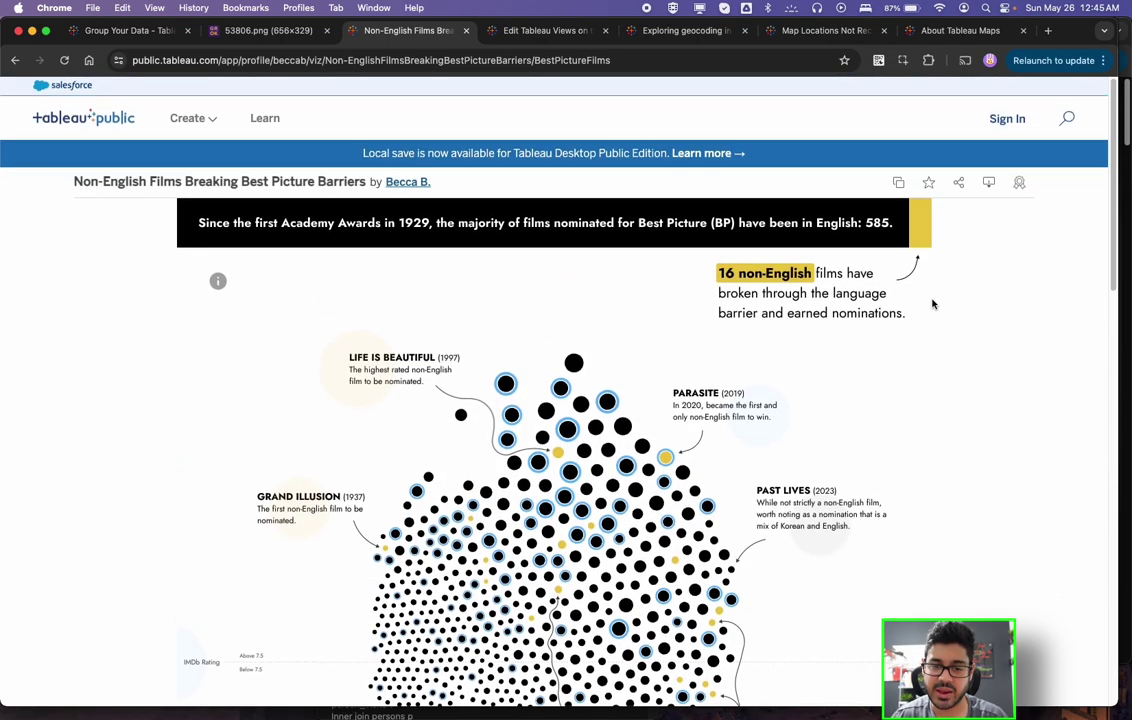
scroll(950, 262, "down", 1)
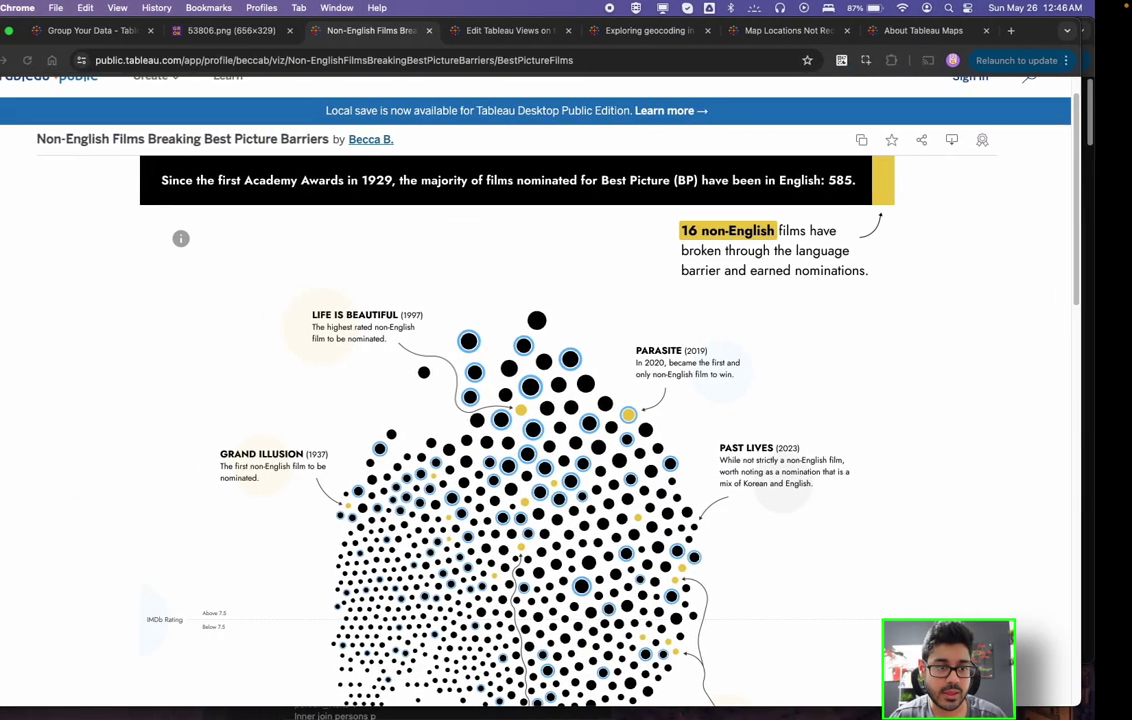
Step: Scroll the 'Exploring geocoding in Tableau' post down to the 'How geocoding works' geographies list
left_click(660, 31)
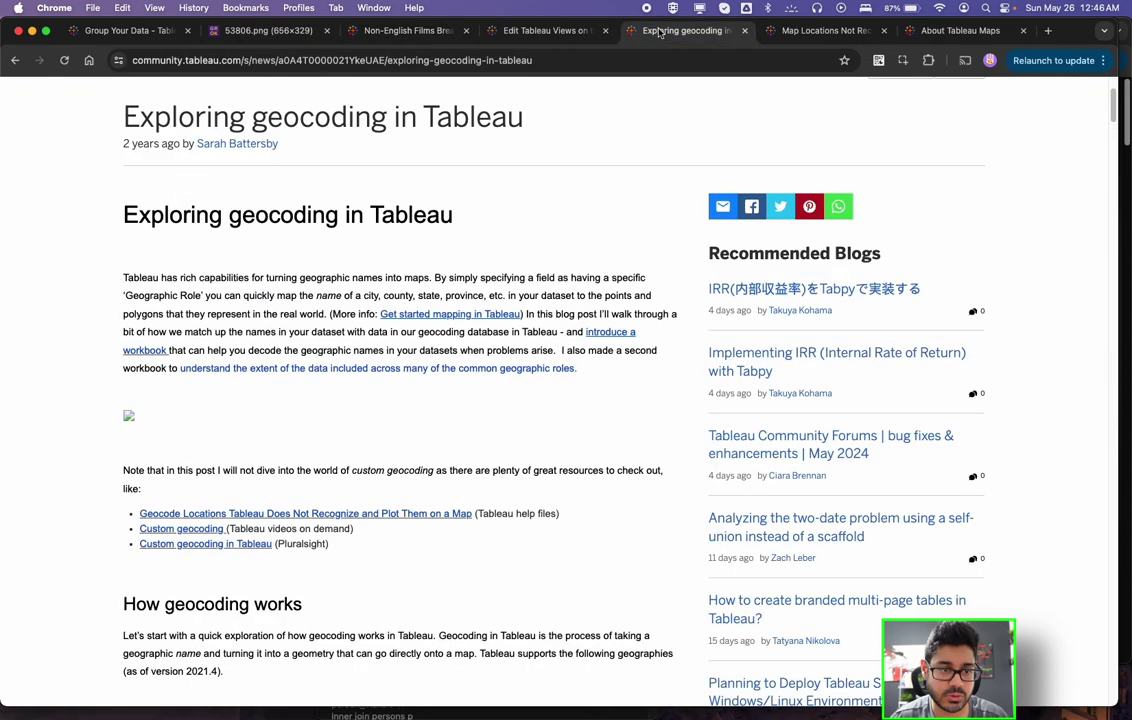
scroll(384, 273, "up", 3)
scroll(383, 275, "up", 2)
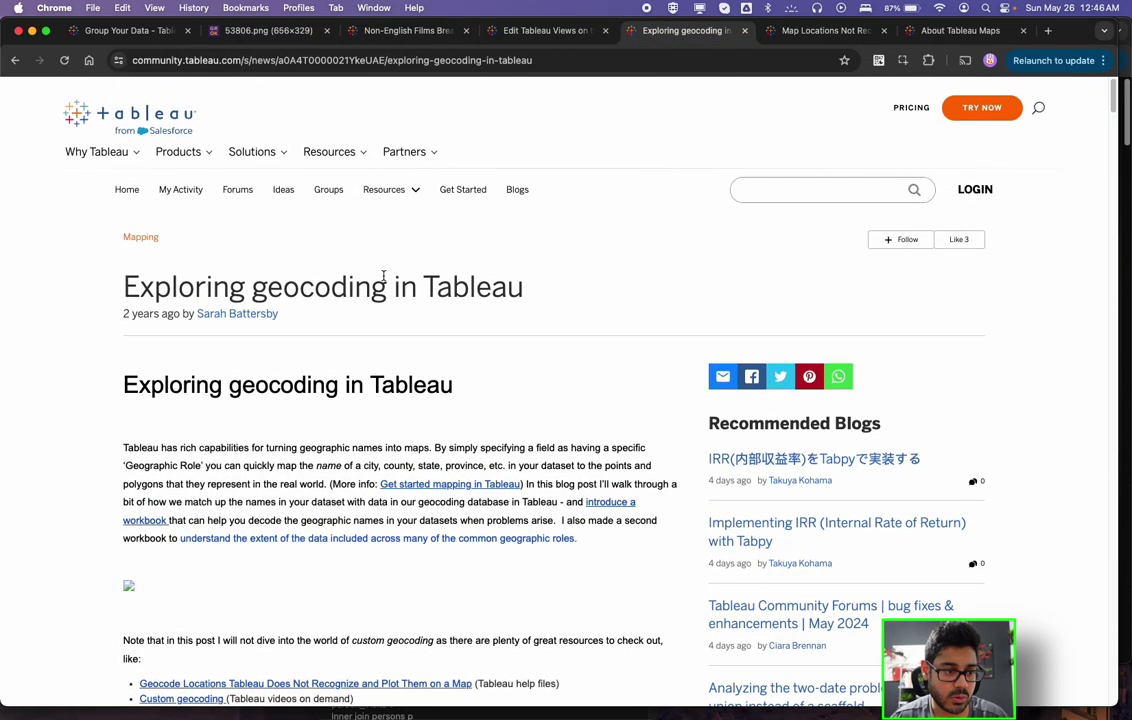
scroll(385, 270, "down", 2)
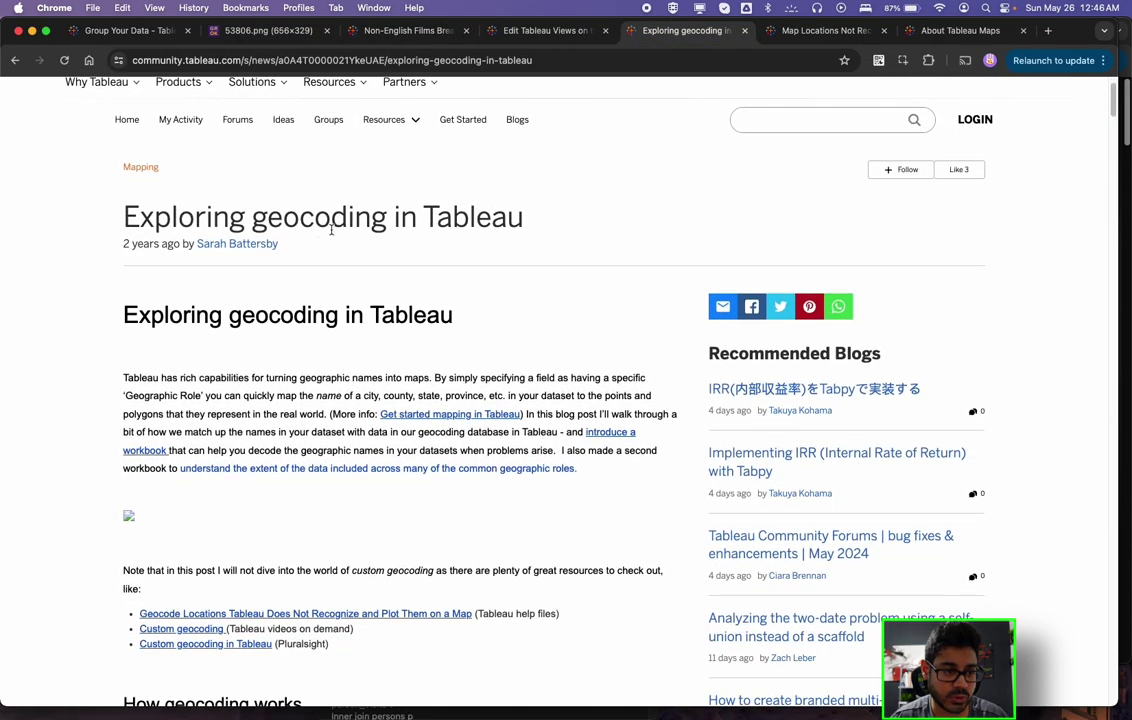
left_click_drag(396, 216, 528, 217)
left_click(531, 215)
scroll(467, 273, "down", 2)
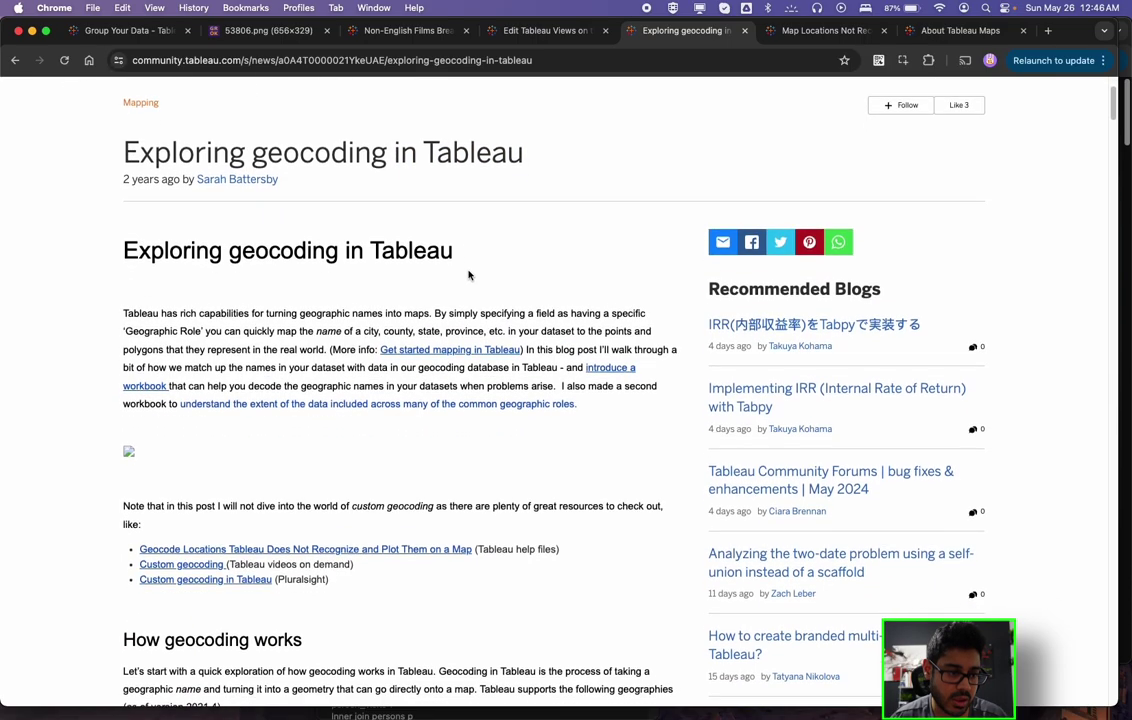
scroll(238, 276, "down", 12)
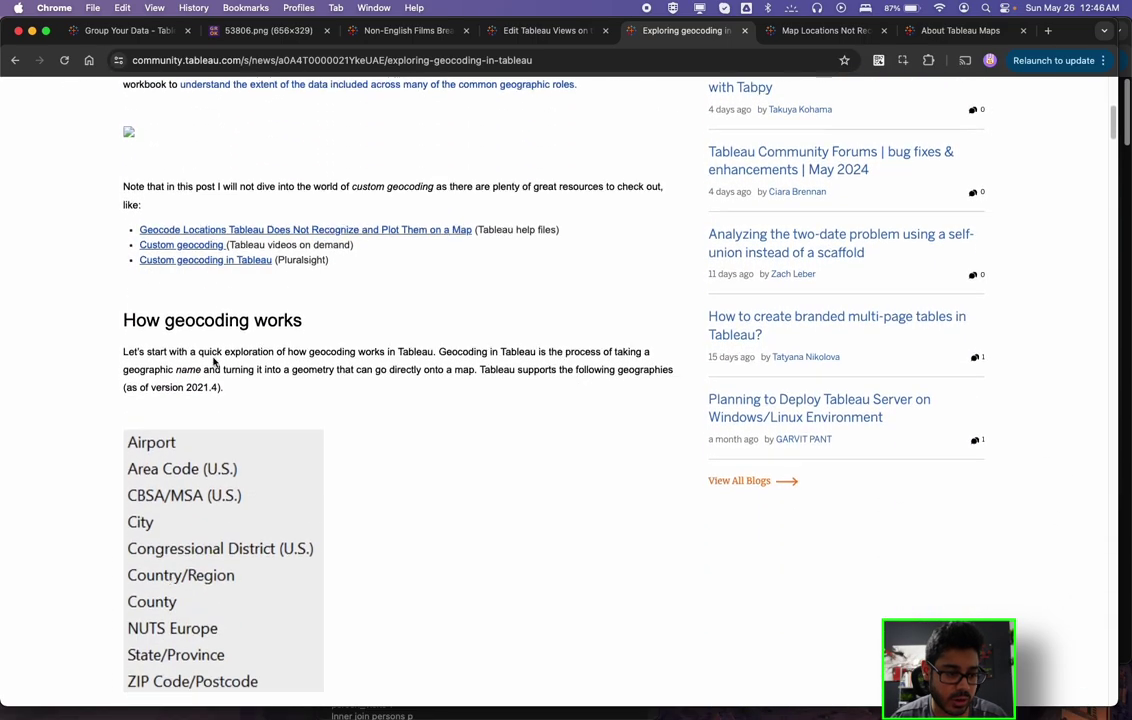
scroll(198, 309, "down", 3)
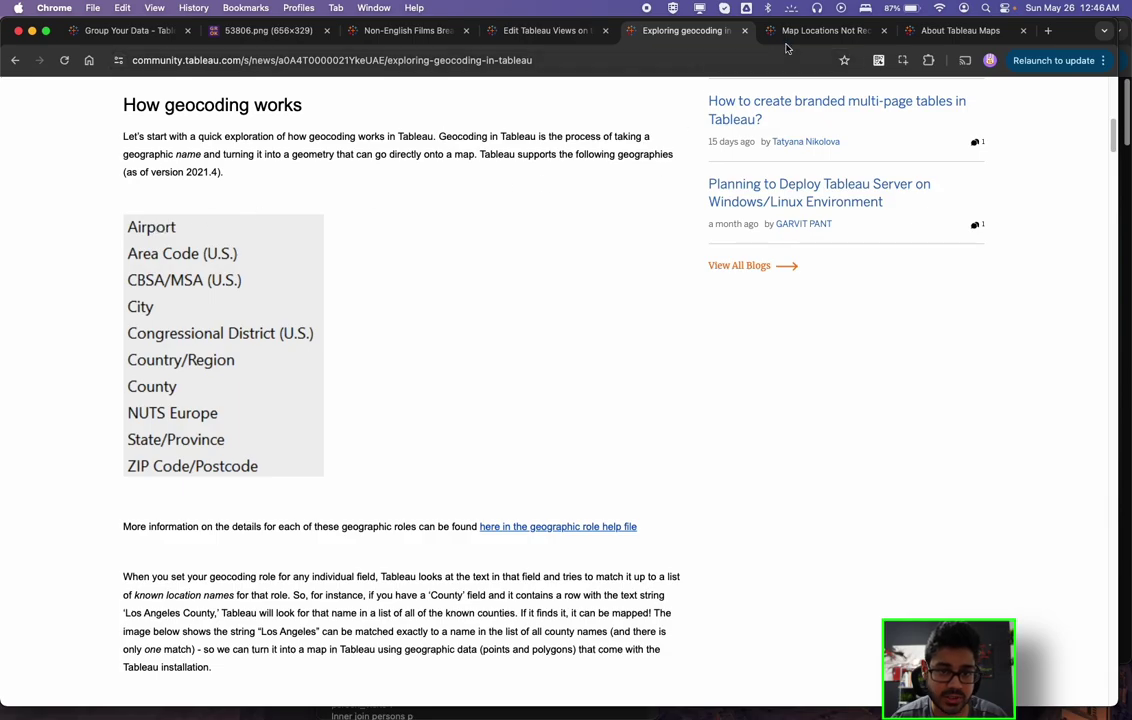
Step: Switch to the Geocode Locations help article and highlight its title and 'such as street addresses'
left_click(800, 31)
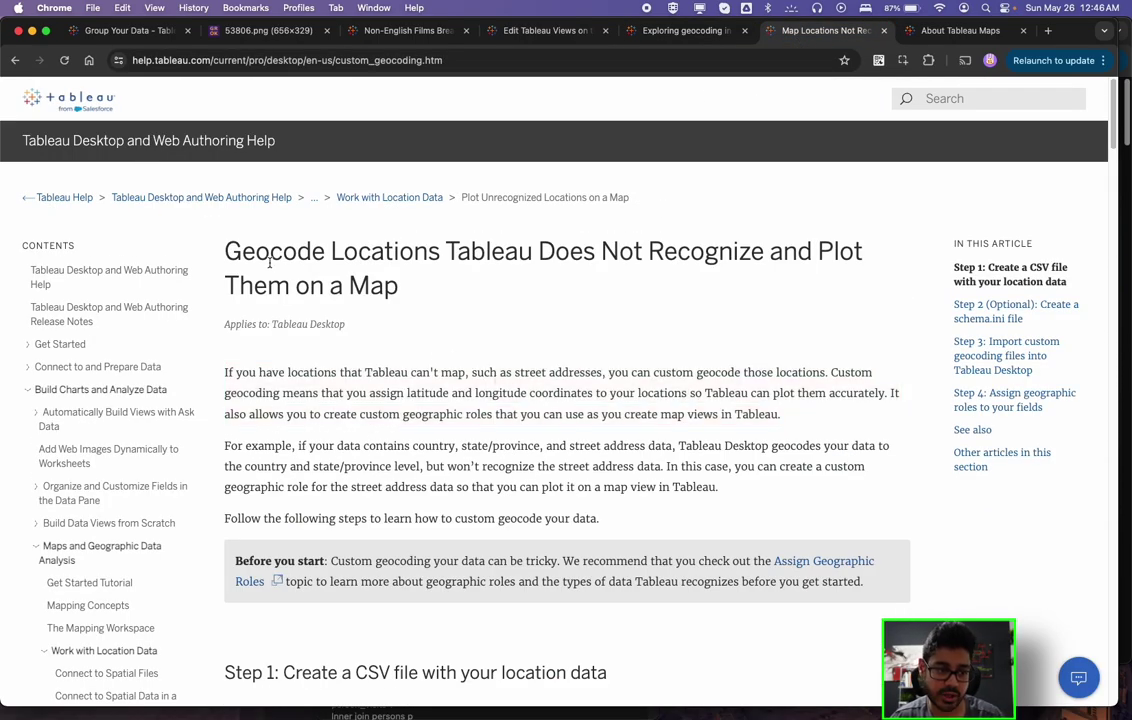
left_click_drag(226, 251, 562, 281)
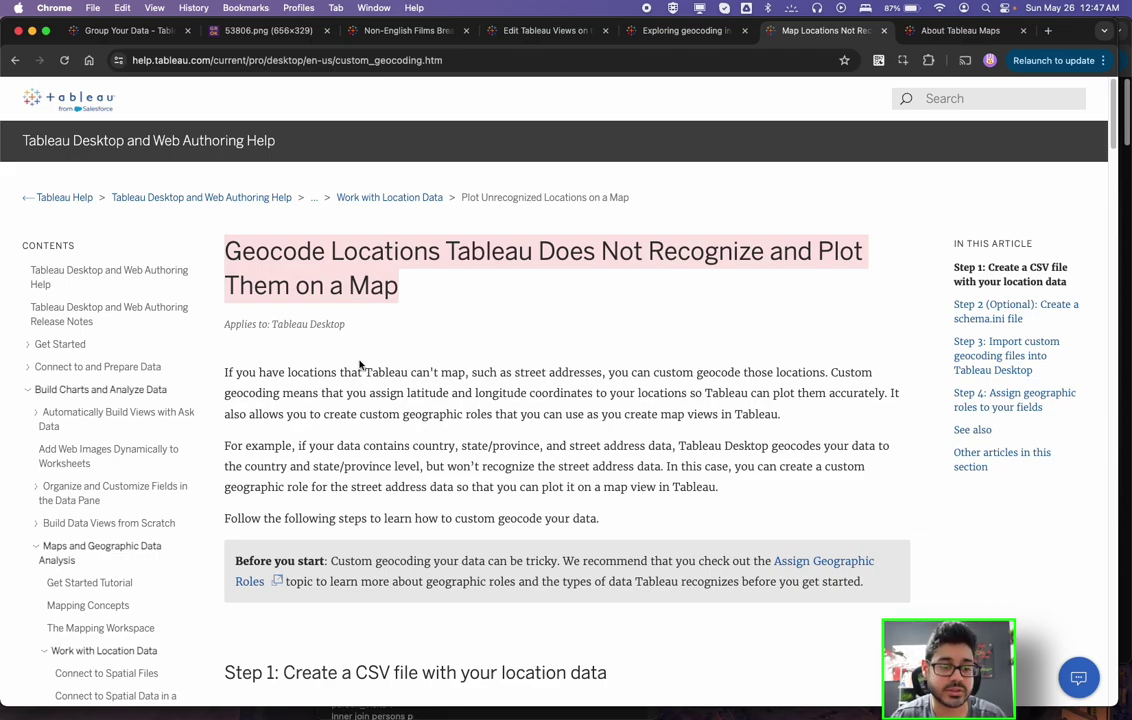
left_click_drag(472, 372, 602, 372)
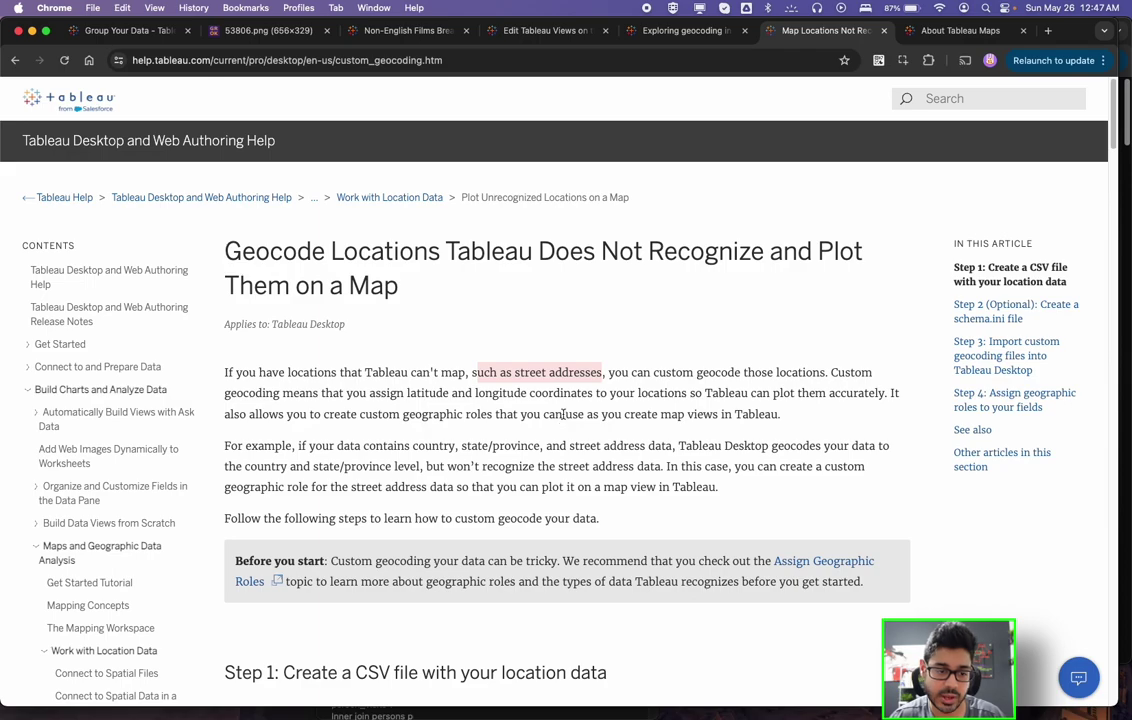
left_click_drag(476, 372, 602, 373)
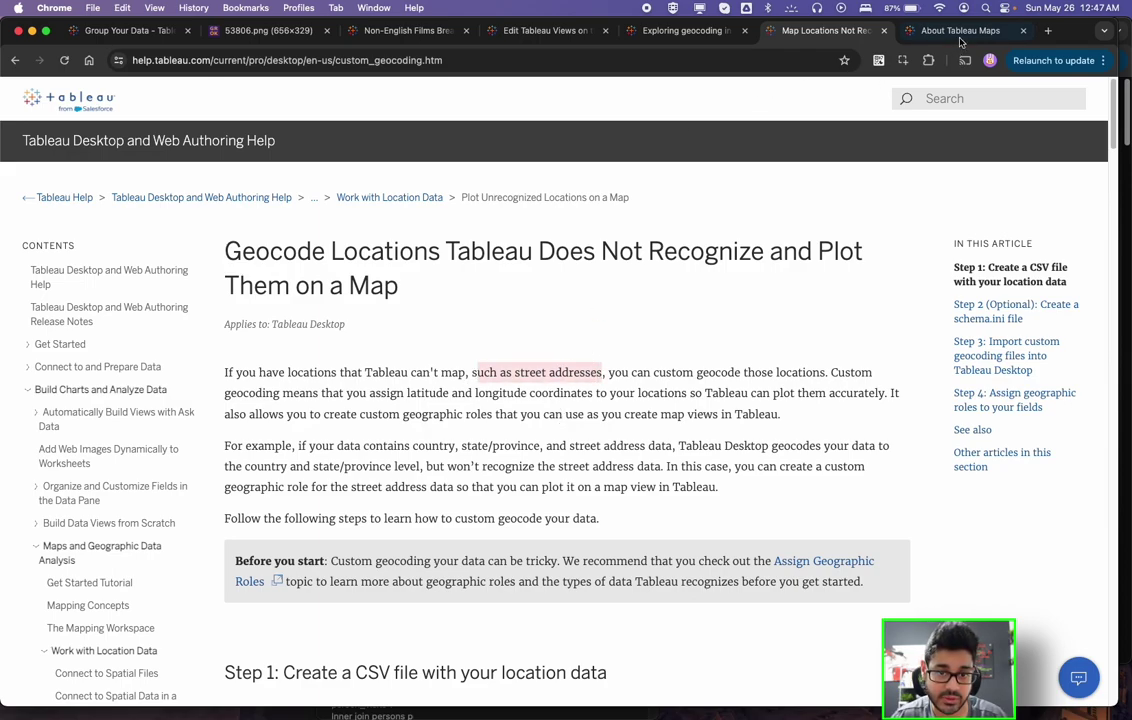
key("ctrl+Tab")
scroll(415, 360, "down", 9)
scroll(407, 376, "down", 3)
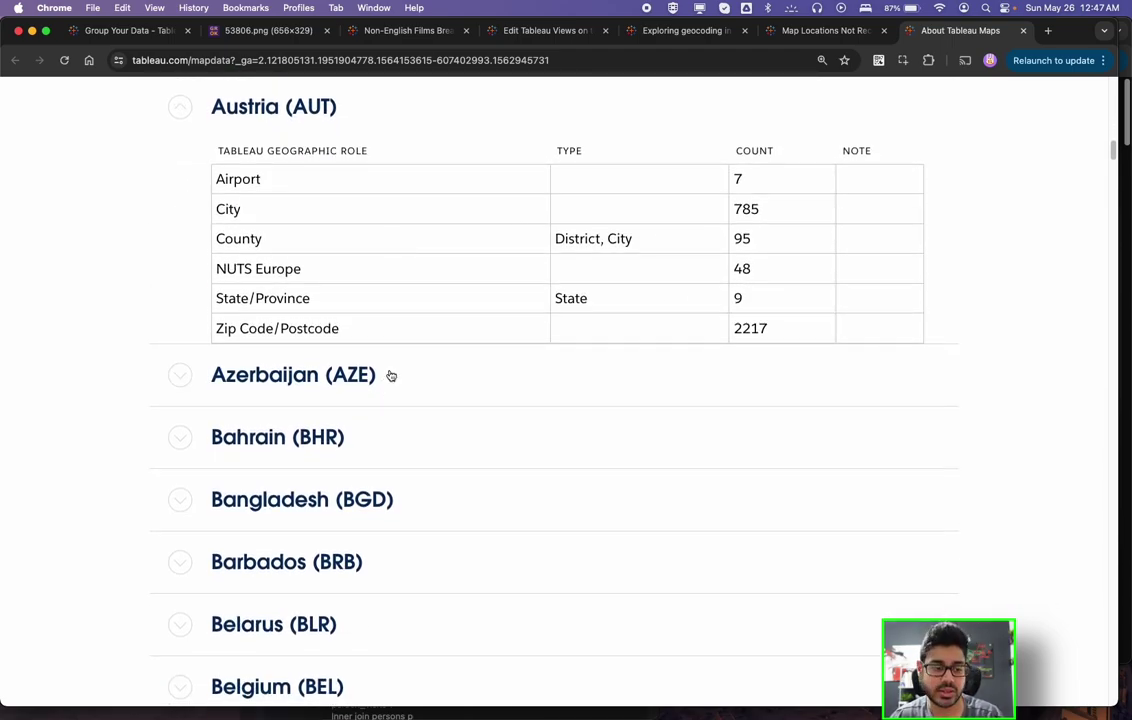
scroll(392, 375, "down", 4)
scroll(388, 380, "up", 4)
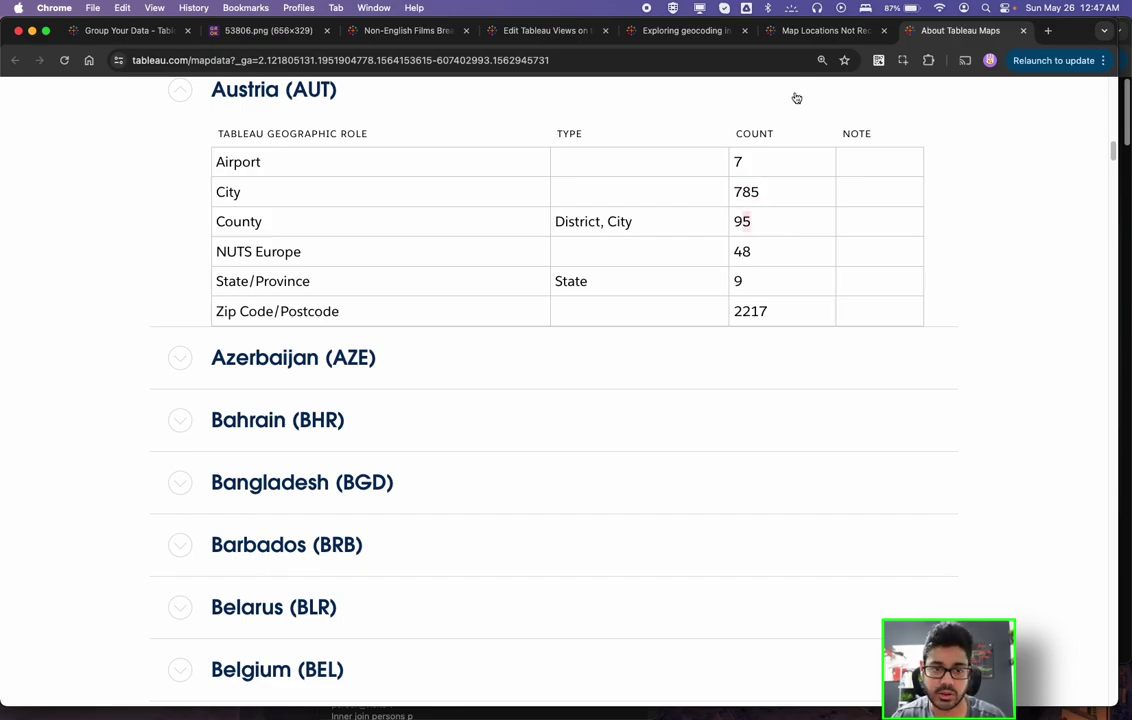
left_click(810, 31)
Step: Scroll through Step 1's CSV requirements, highlighting its heading, down to the hierarchy column table
scroll(588, 391, "down", 2)
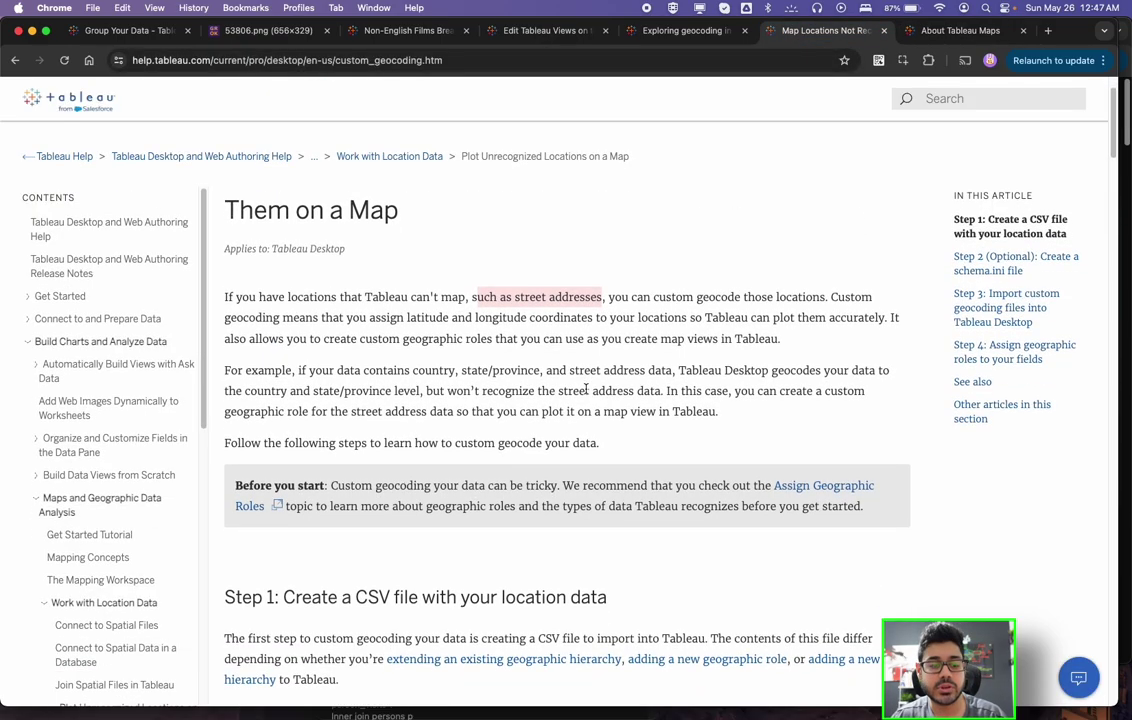
scroll(562, 418, "up", 2)
scroll(562, 418, "down", 5)
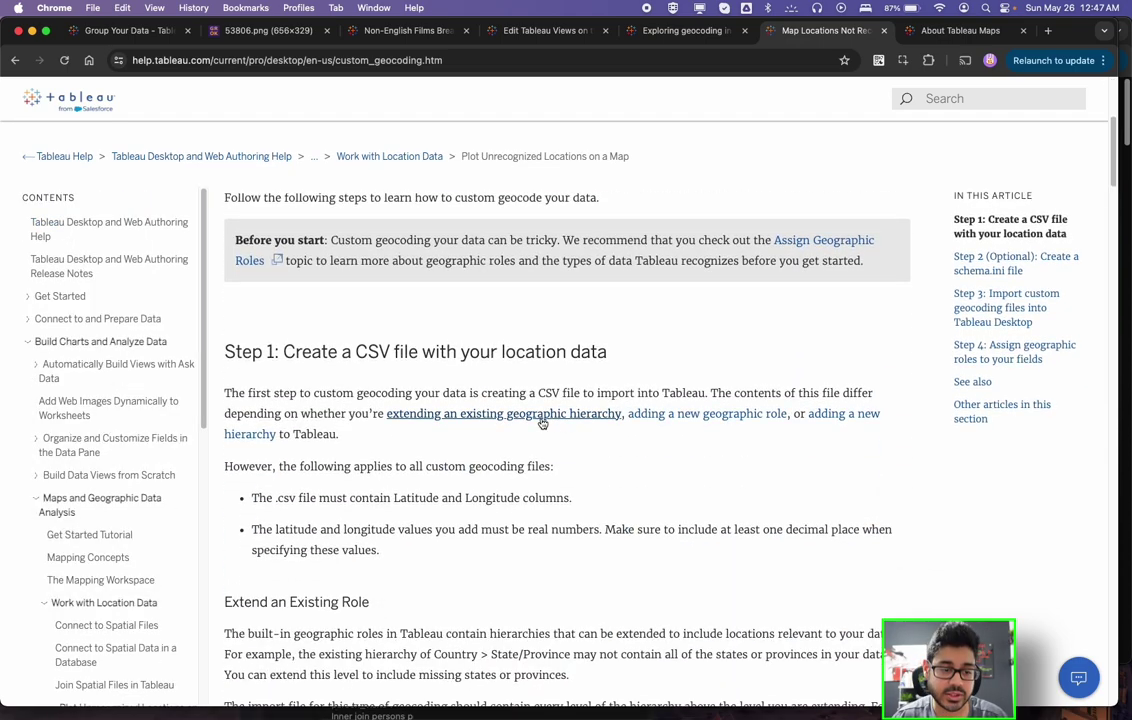
left_click_drag(283, 351, 606, 349)
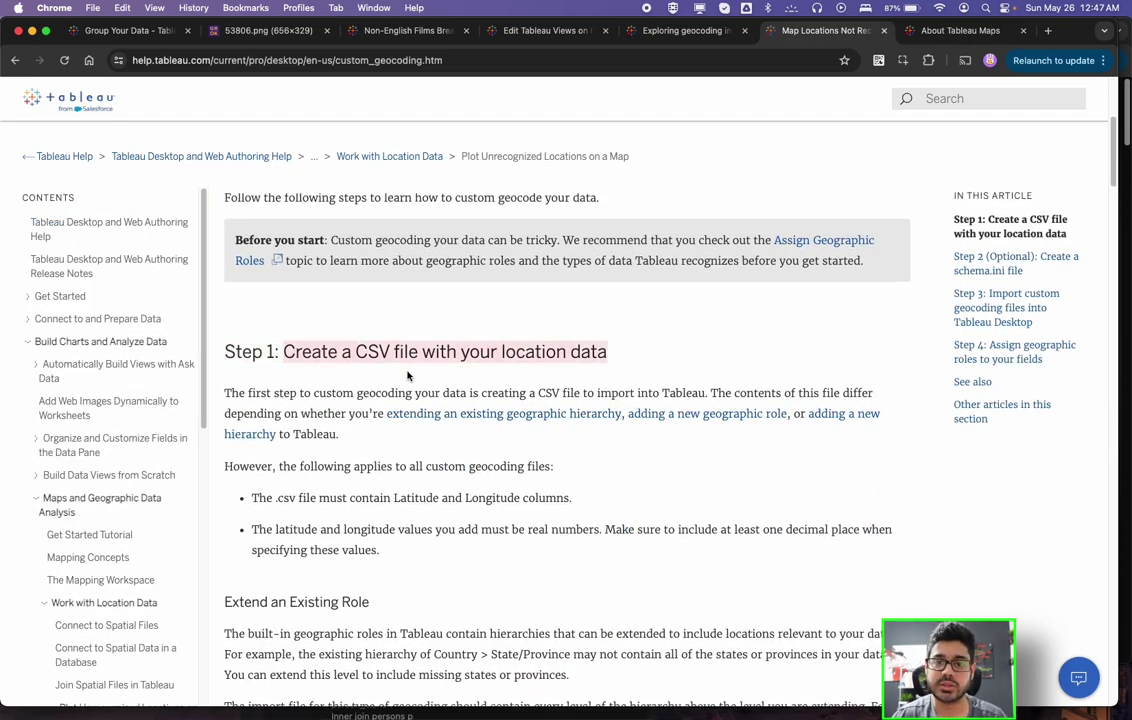
scroll(407, 375, "down", 5)
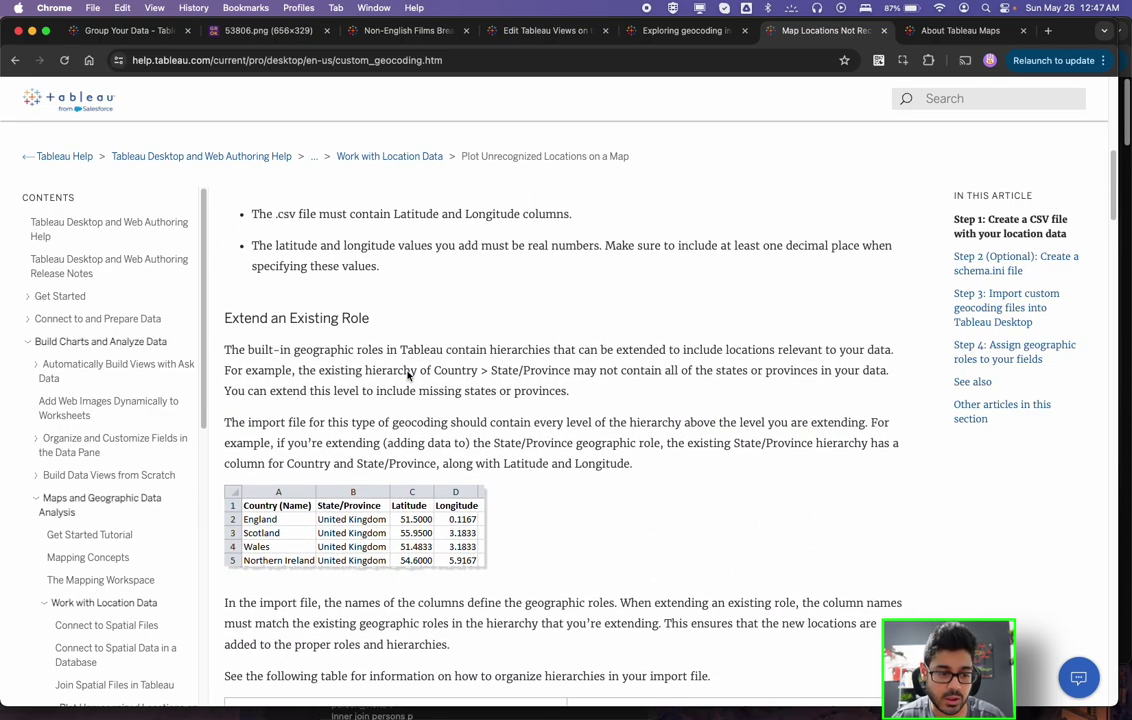
scroll(407, 375, "down", 3)
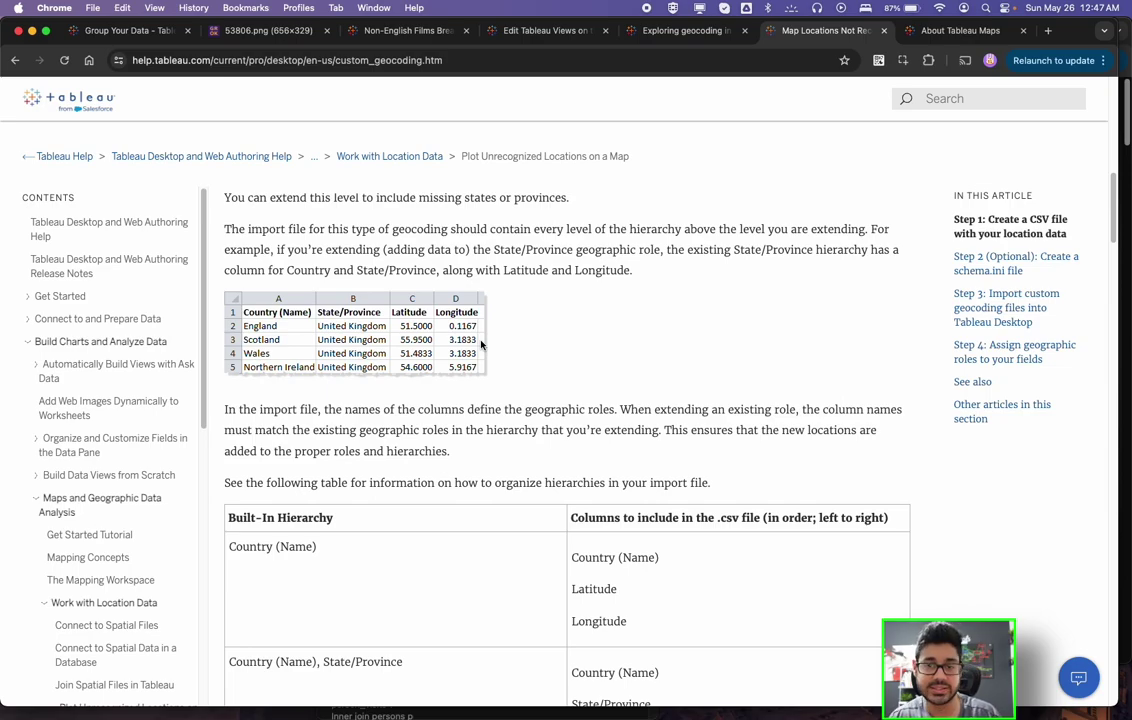
scroll(480, 345, "down", 12)
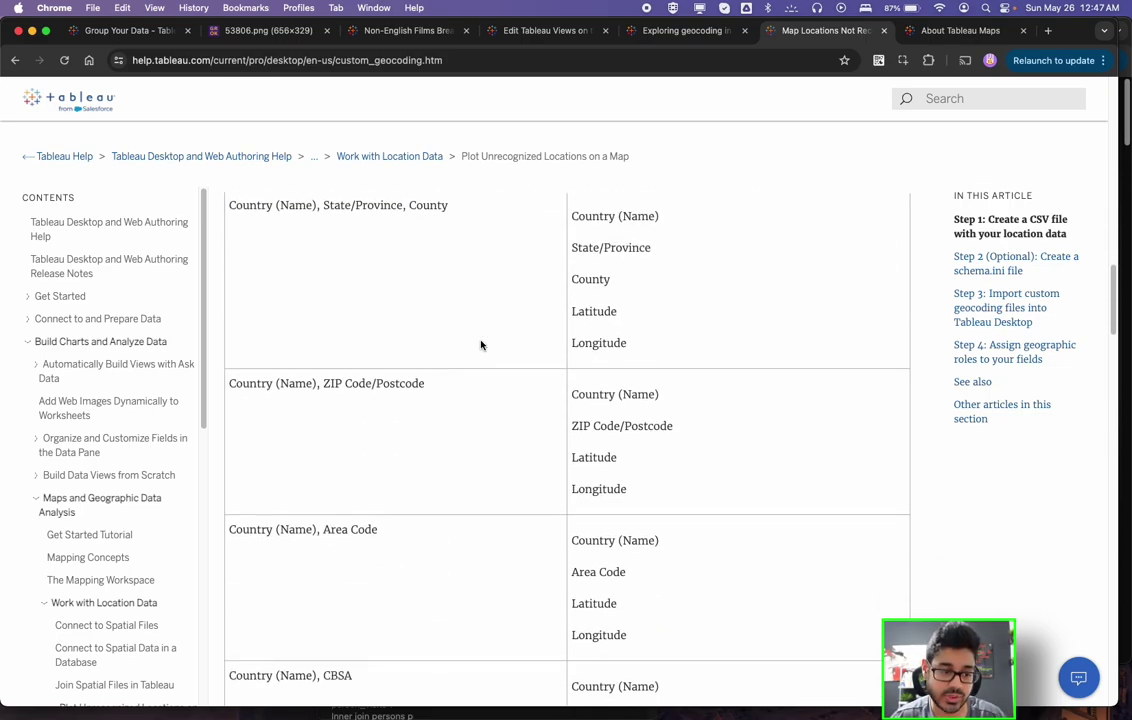
scroll(480, 345, "up", 15)
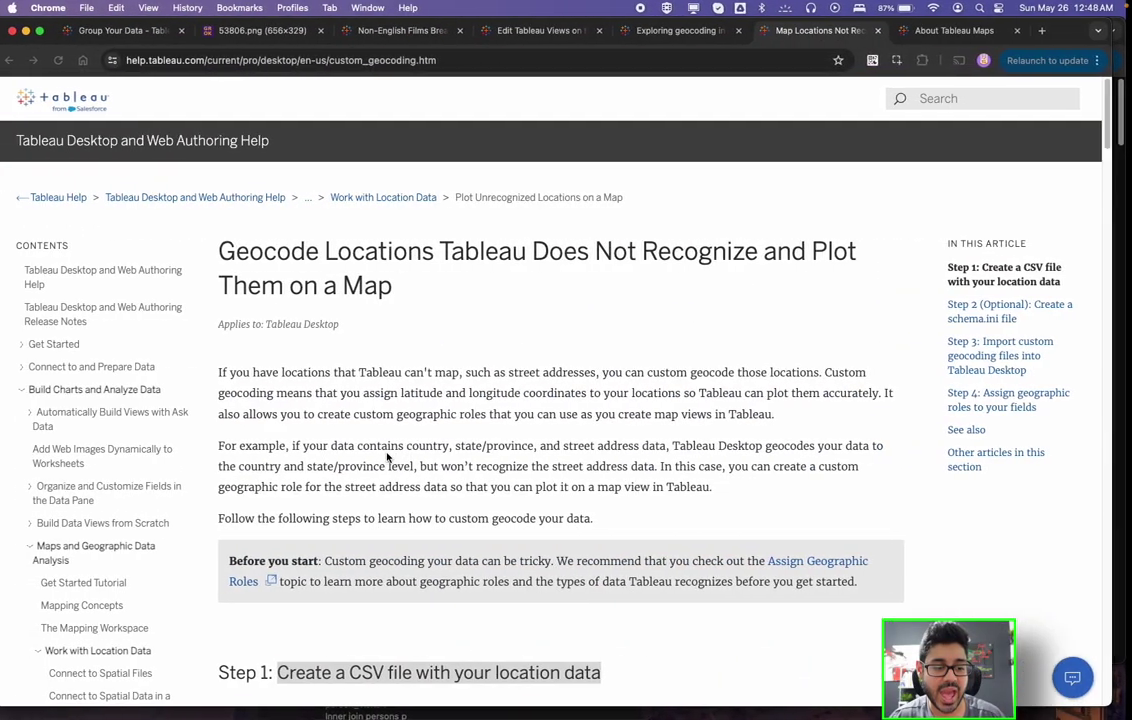
scroll(389, 457, "down", 5)
scroll(389, 457, "up", 2)
scroll(389, 457, "down", 5)
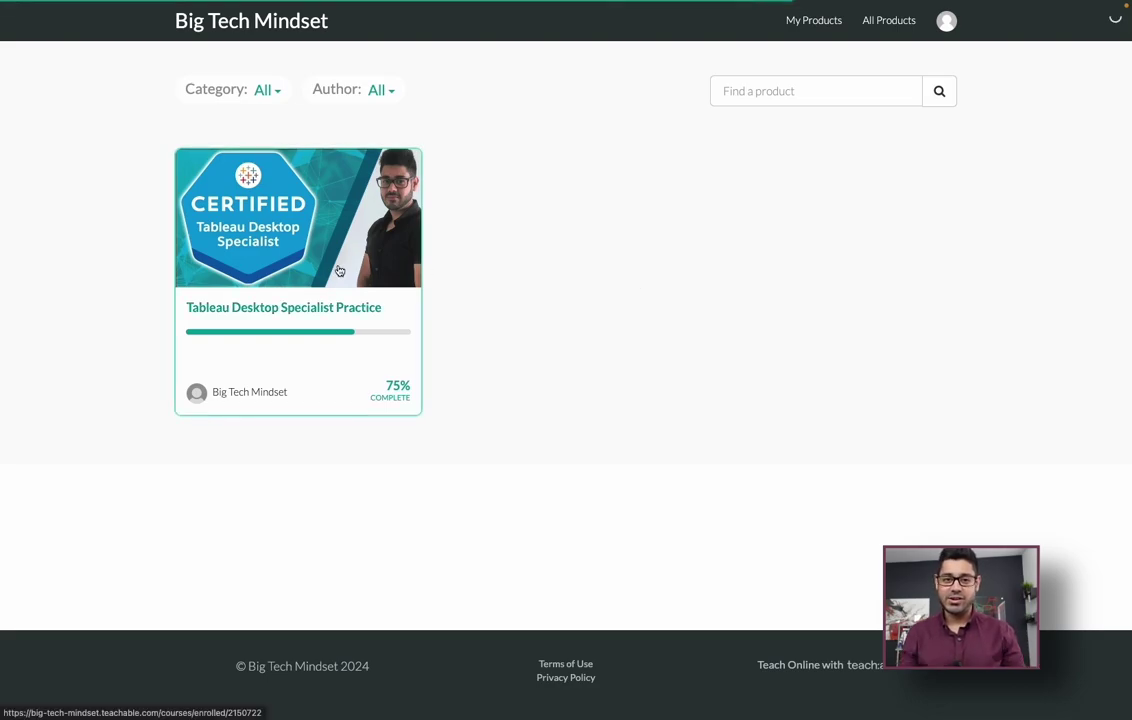
Step: Start Practice Exam 1 (45 Questions) and check the first answer to question 1
scroll(362, 305, "down", 3)
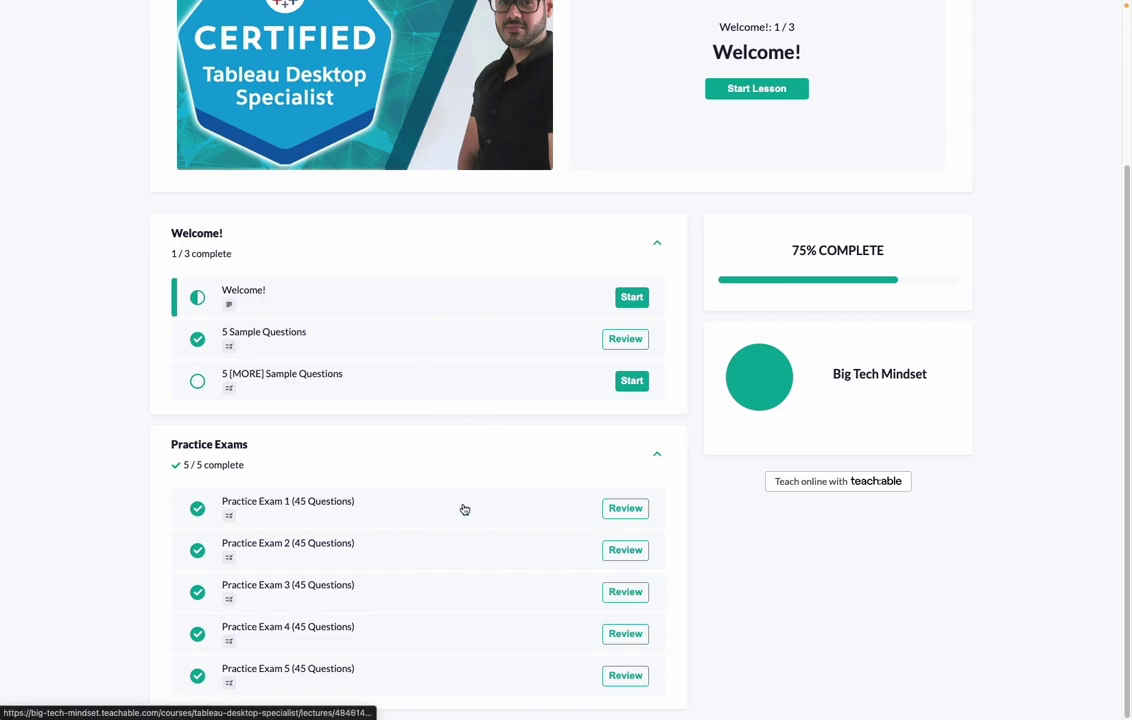
left_click(337, 510)
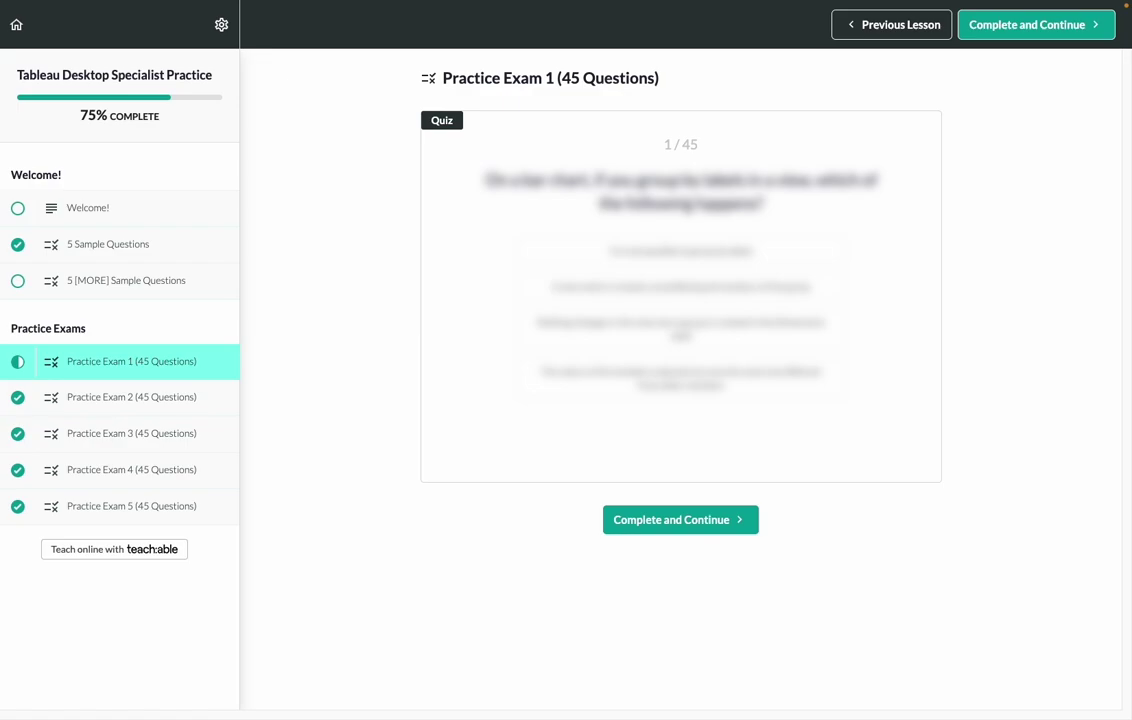
left_click(701, 247)
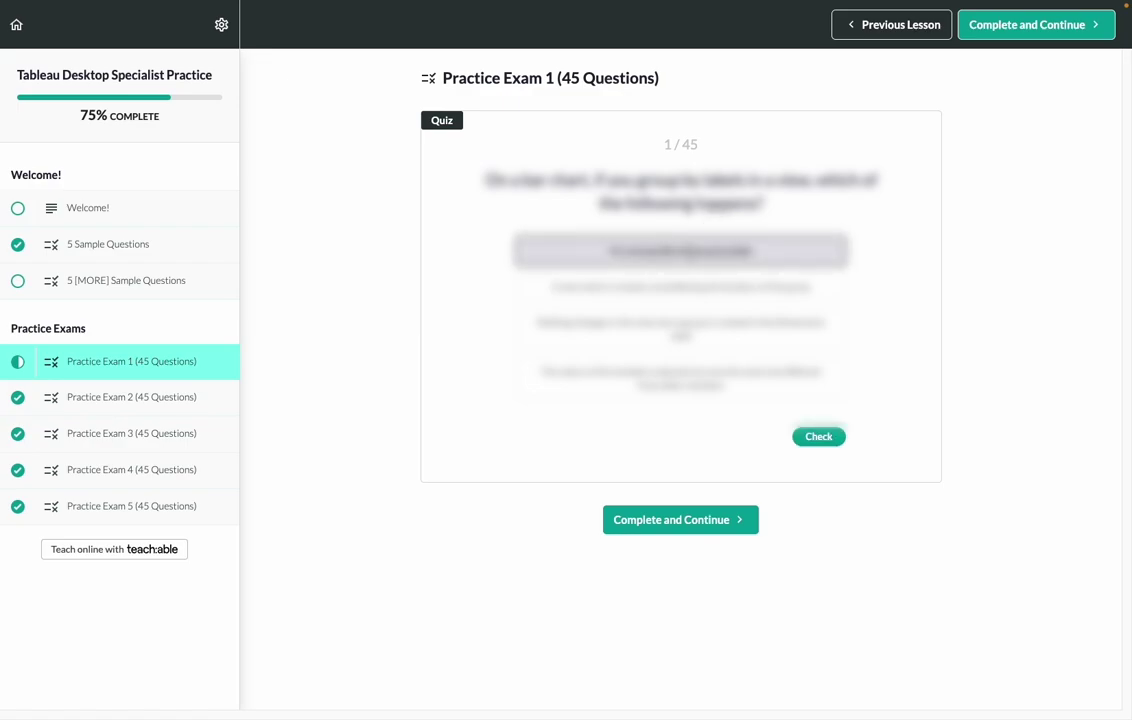
left_click(834, 442)
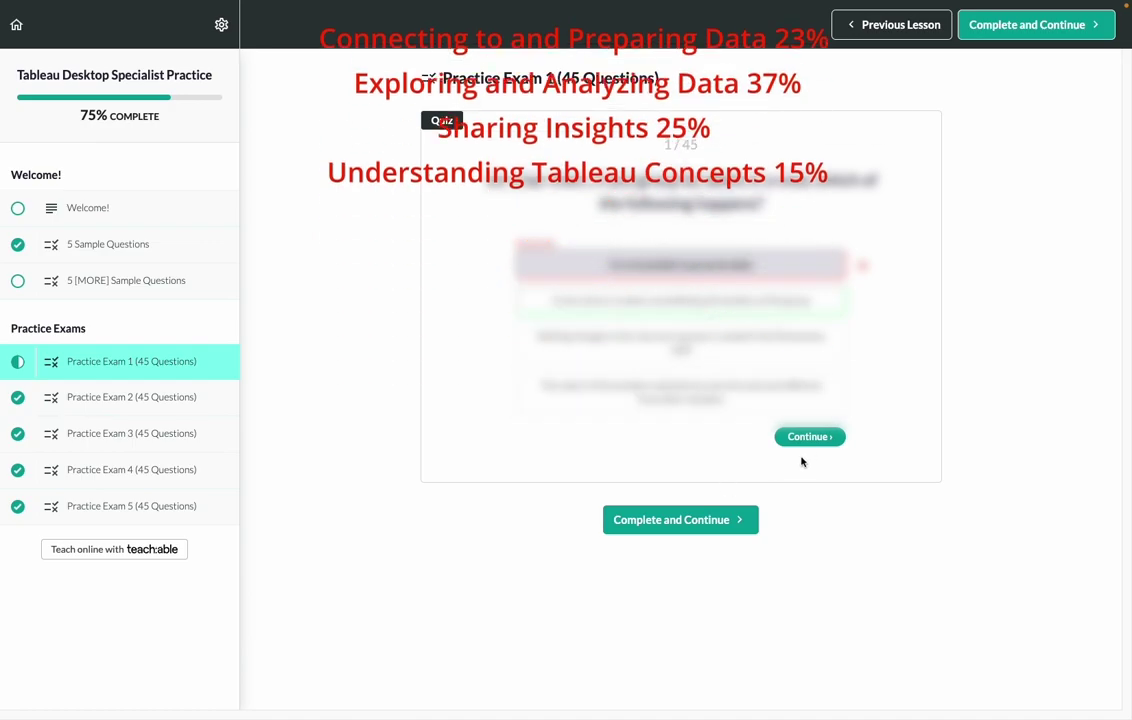
Step: On question 2, select the second, third and fourth options and check them
left_click(814, 440)
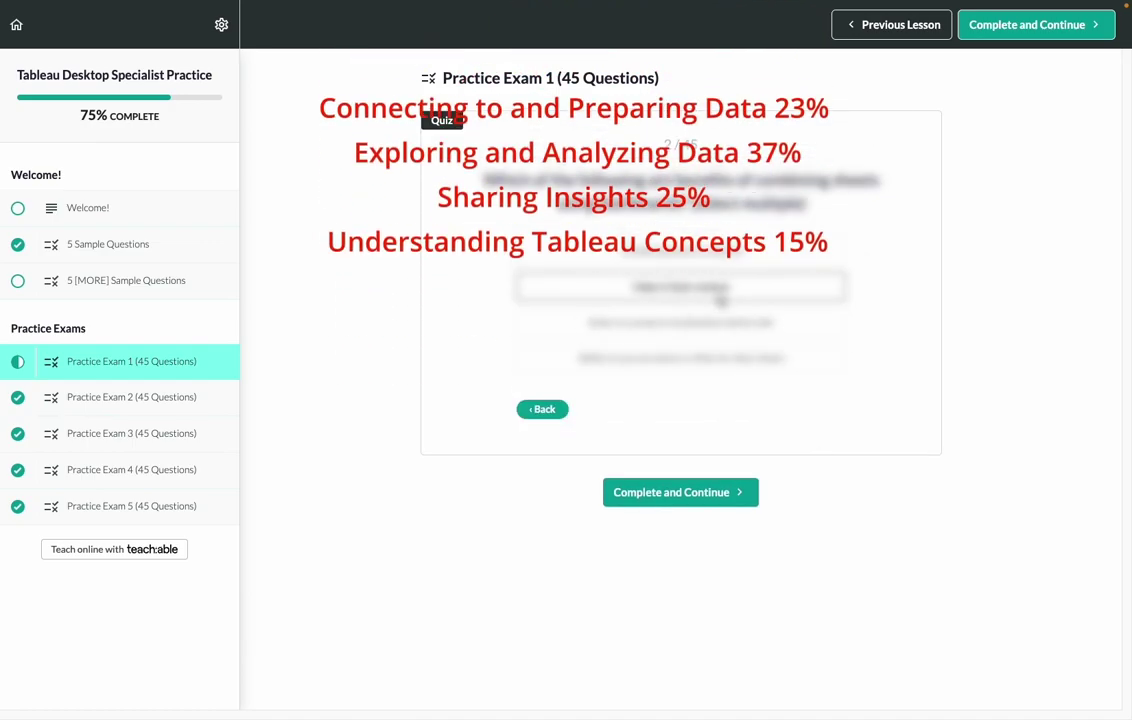
left_click(721, 290)
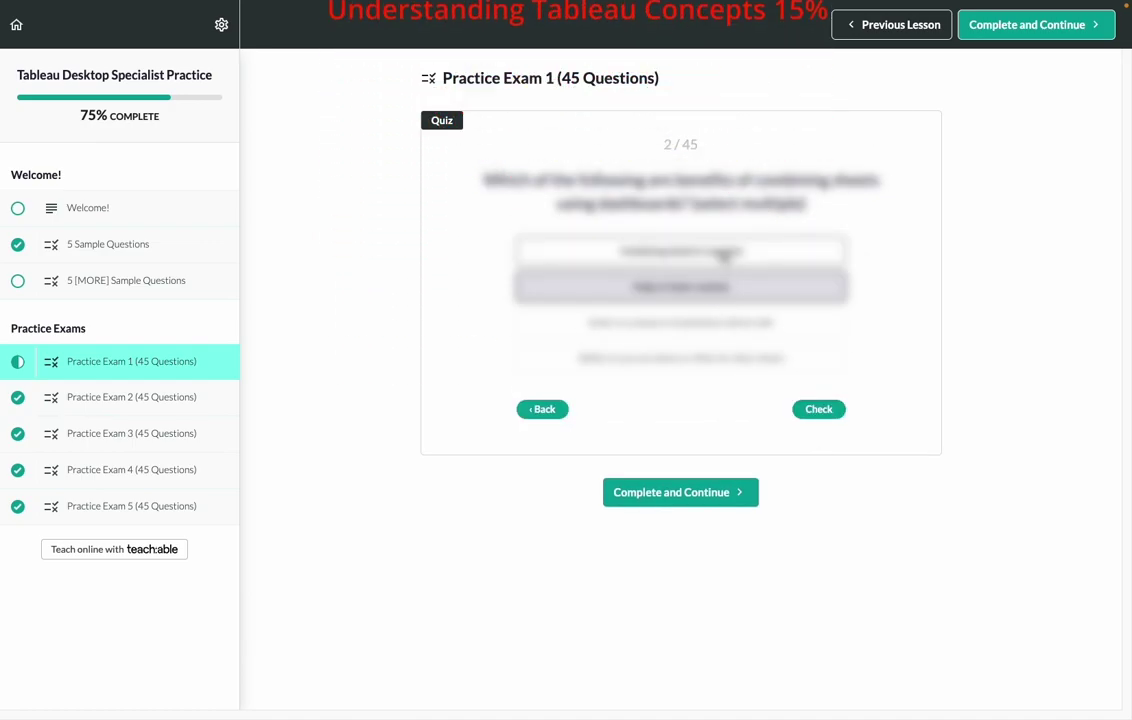
left_click(725, 254)
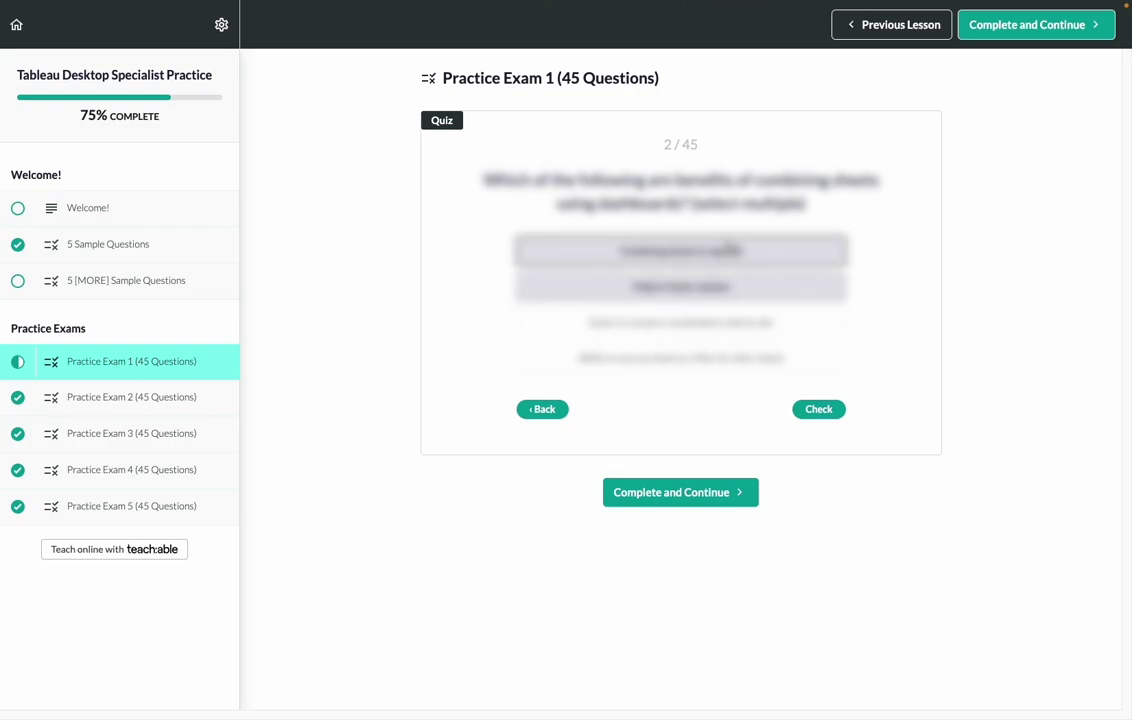
left_click(724, 250)
left_click(711, 324)
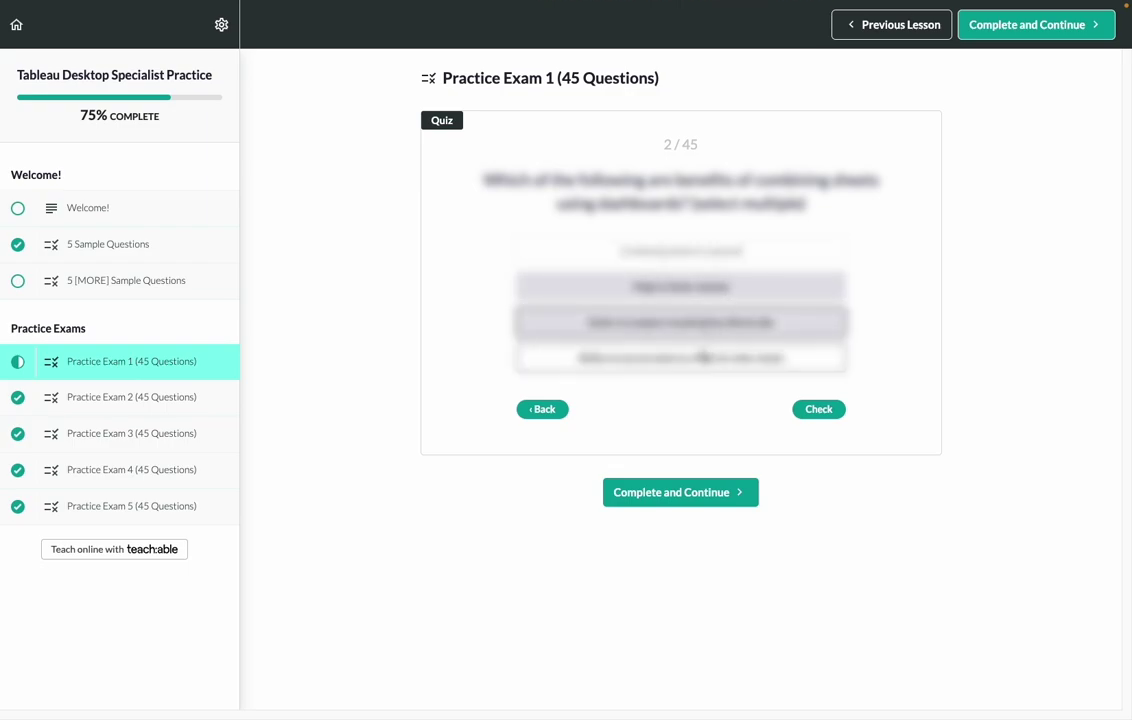
left_click(701, 363)
left_click(816, 410)
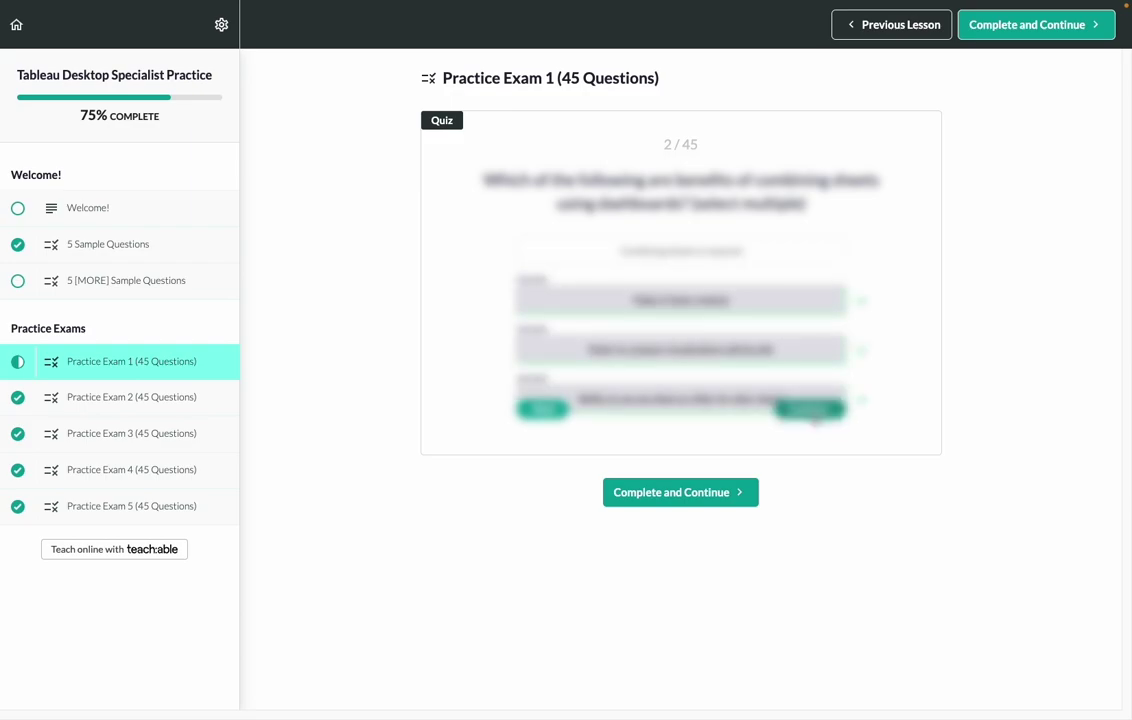